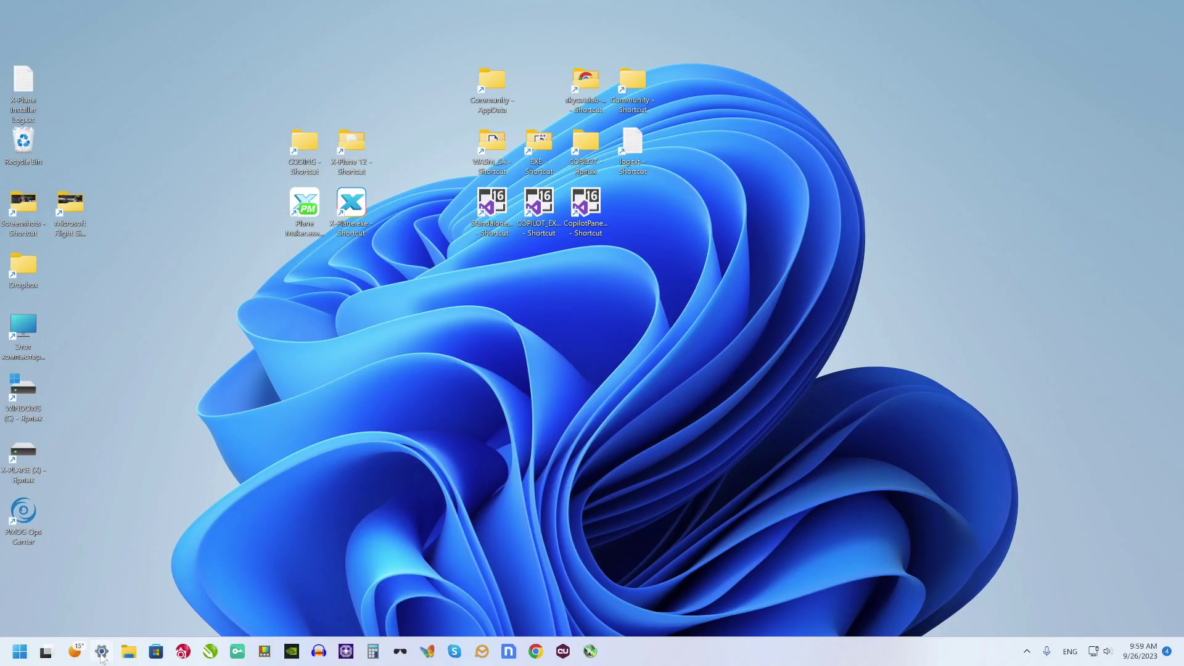
- Open Time & language > Speech in Settings and browse Add voices, cancelling without installing
{"action": "left_click", "coordinate": [102, 652]}
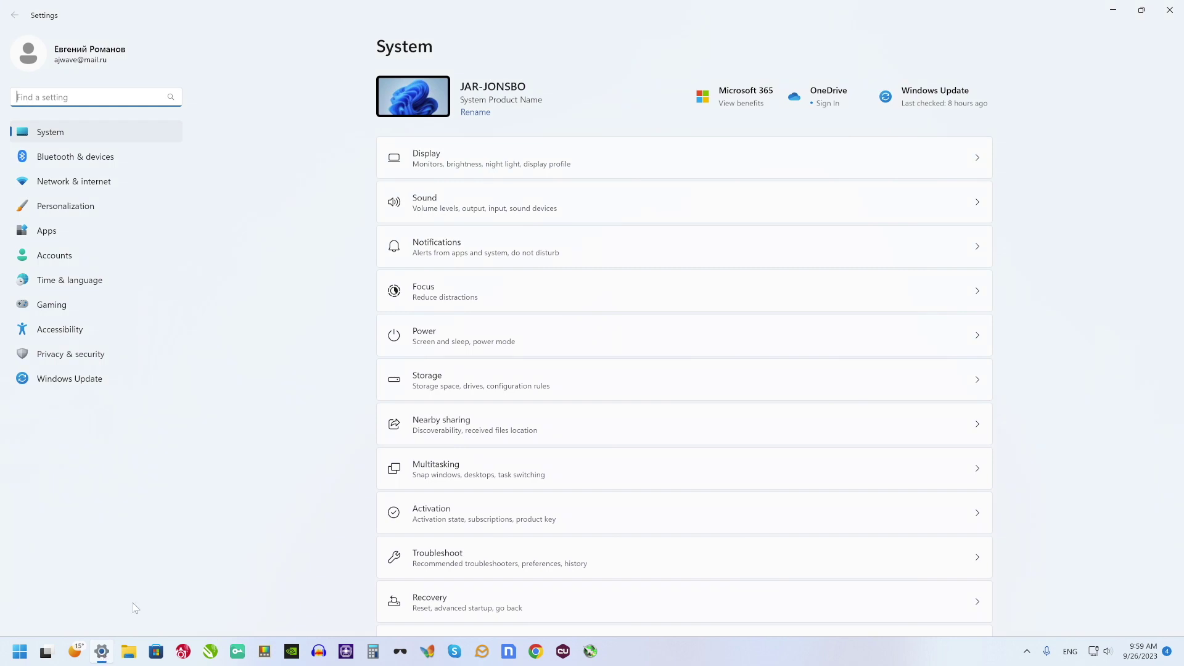
{"action": "left_click", "coordinate": [87, 285]}
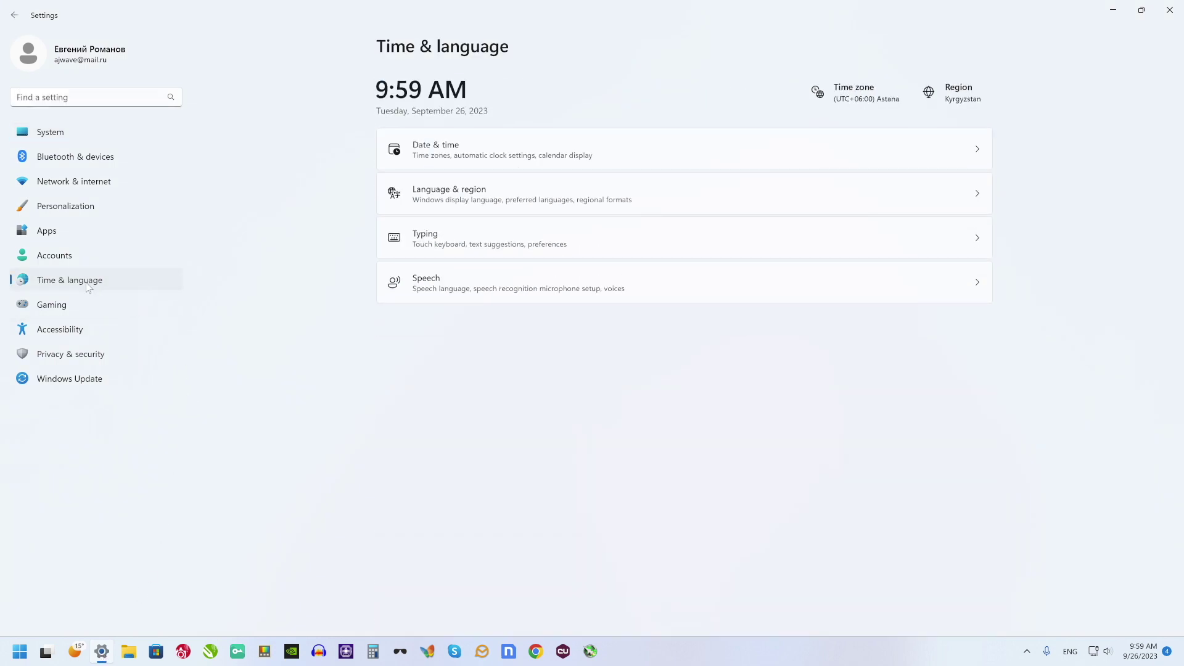
{"action": "left_click", "coordinate": [441, 279]}
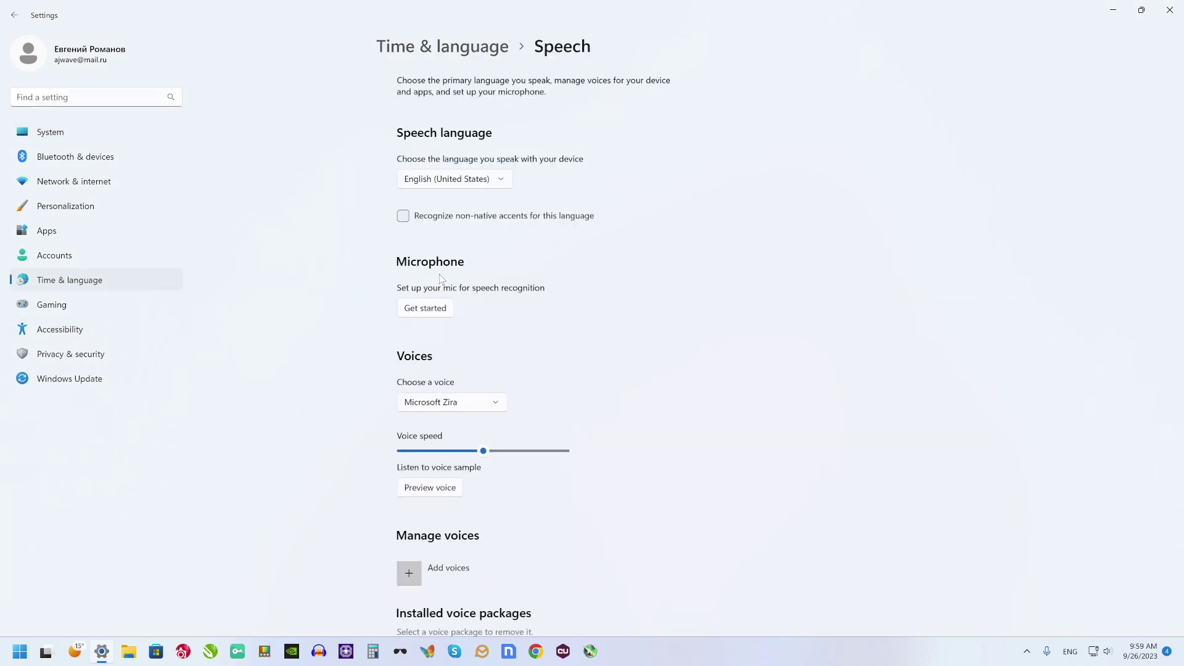
{"action": "scroll", "coordinate": [699, 302], "scroll_direction": "down", "scroll_amount": 5}
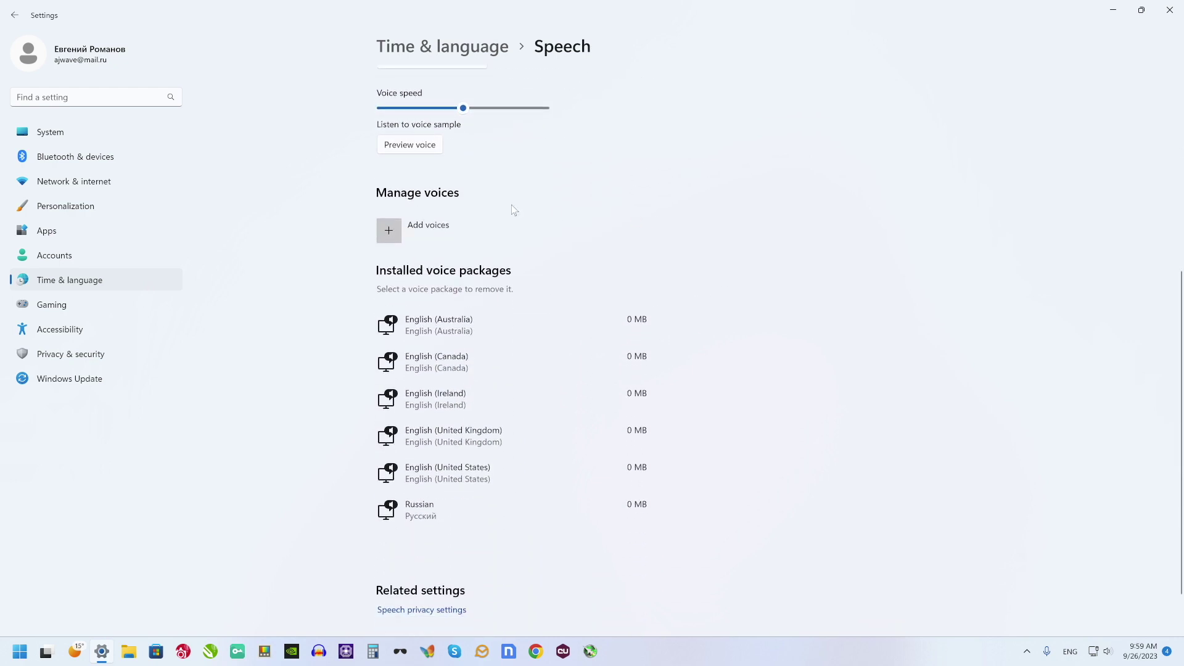
{"action": "left_click", "coordinate": [396, 233]}
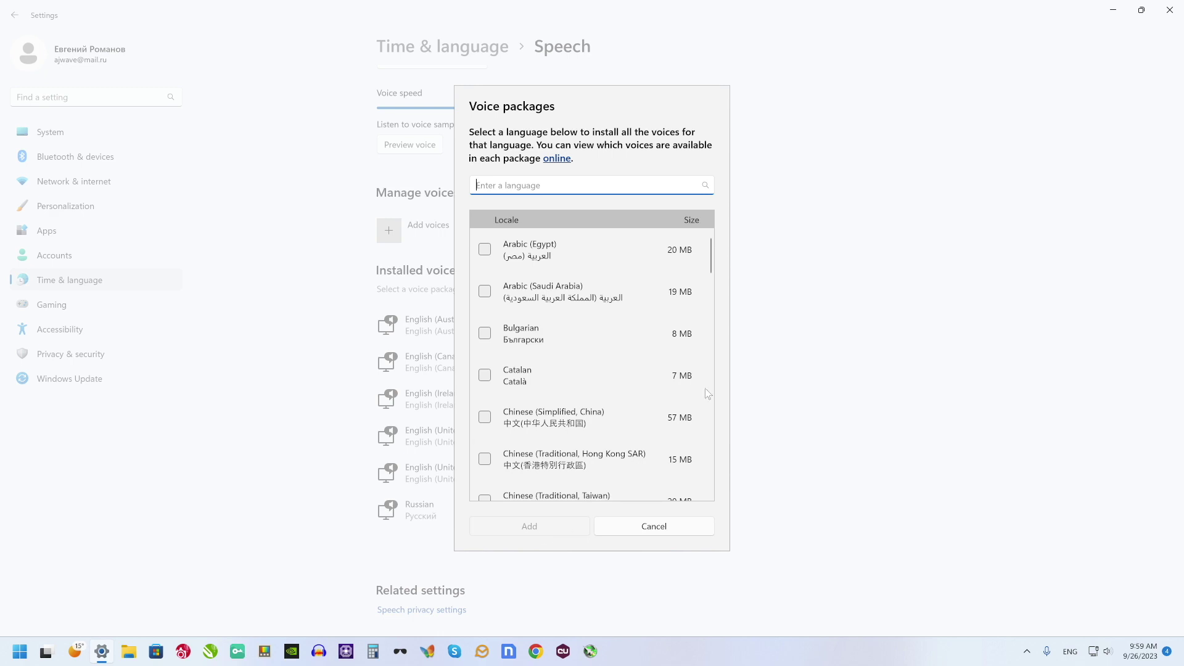
{"action": "left_click", "coordinate": [654, 526]}
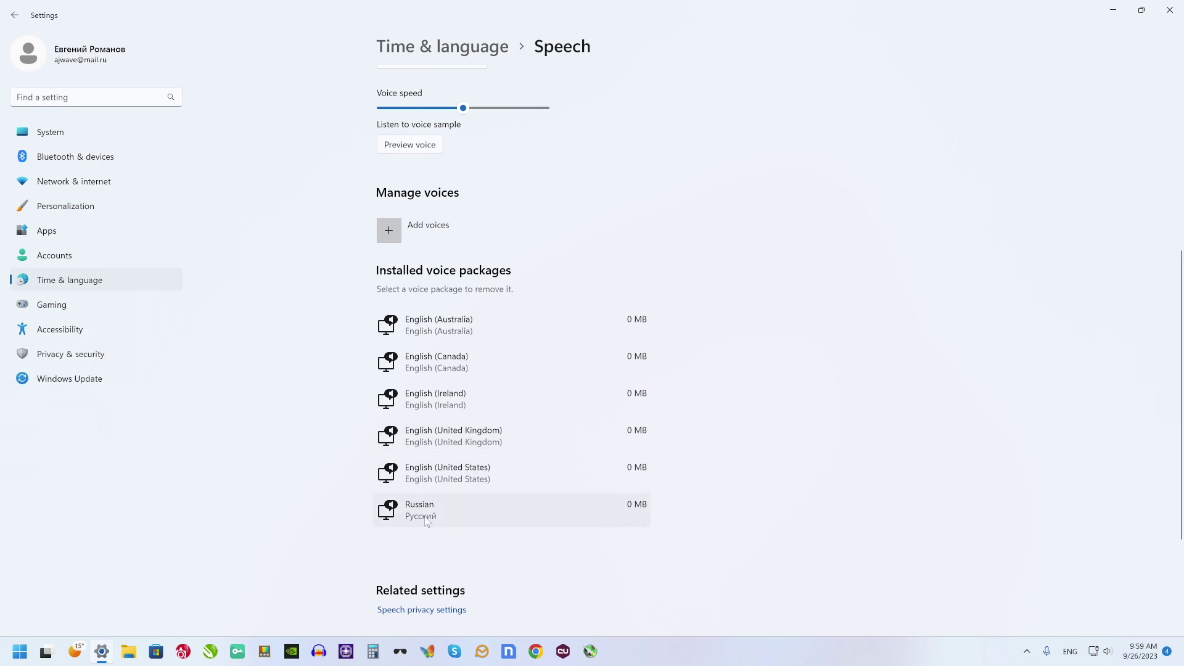
{"action": "scroll", "coordinate": [302, 415], "scroll_direction": "up", "scroll_amount": 4}
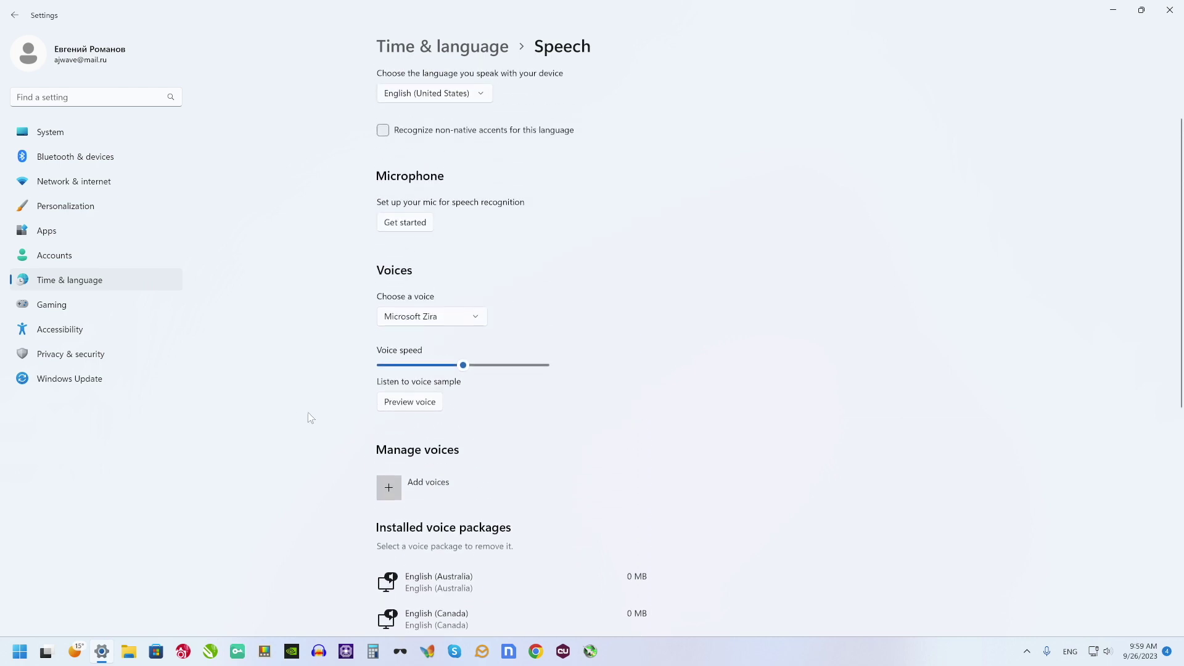
{"action": "left_click", "coordinate": [476, 318]}
{"action": "scroll", "coordinate": [456, 302], "scroll_direction": "up", "scroll_amount": 1}
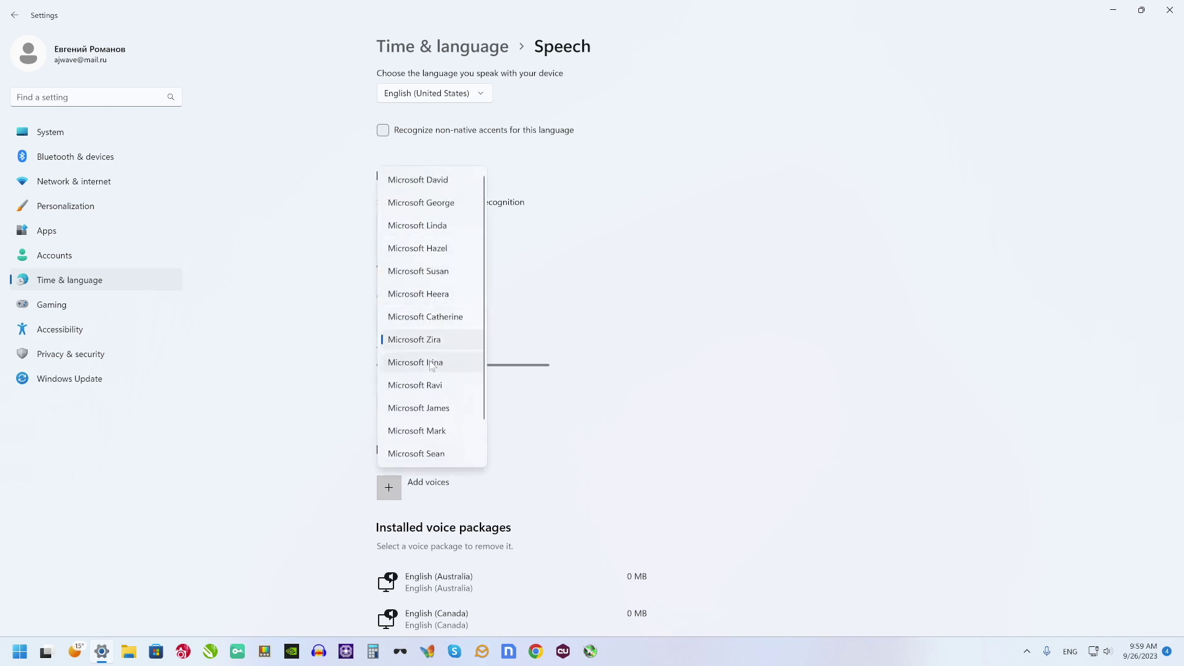
{"action": "scroll", "coordinate": [432, 367], "scroll_direction": "down", "scroll_amount": 2}
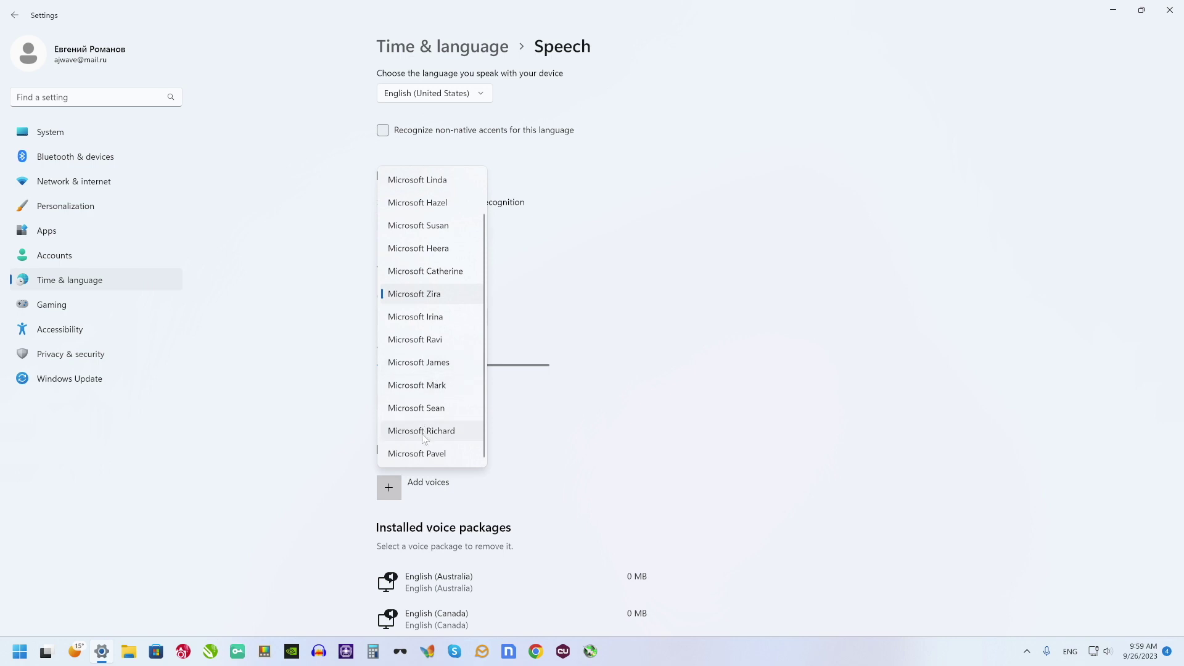
{"action": "left_click", "coordinate": [335, 307]}
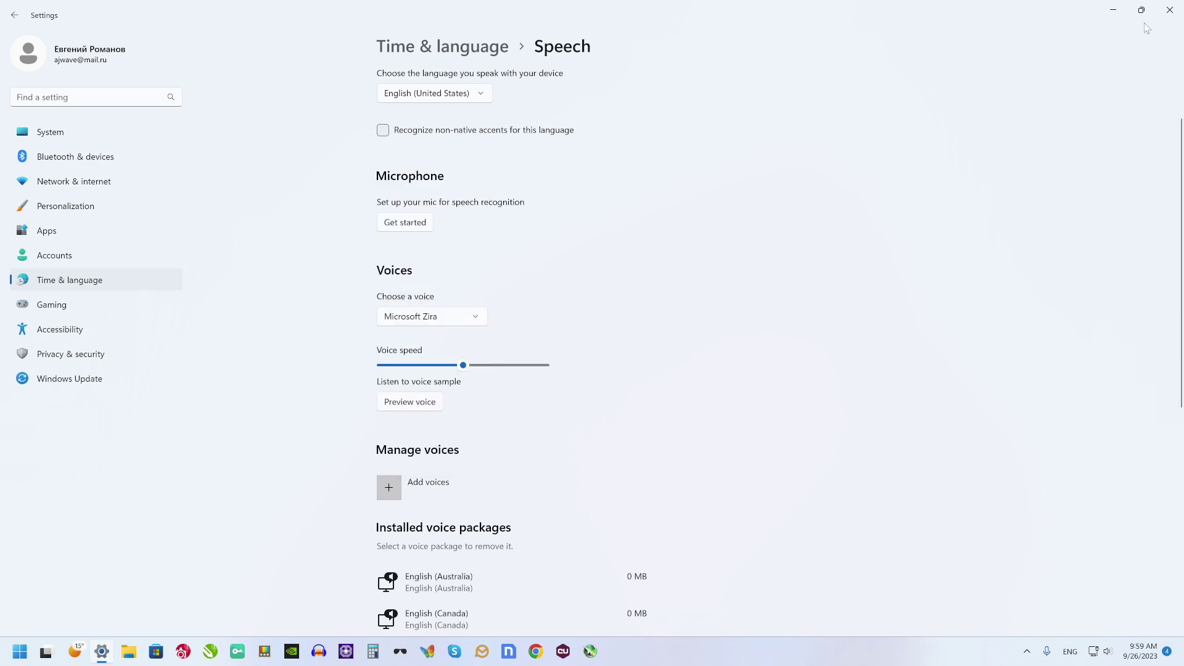
{"action": "left_click", "coordinate": [1167, 14]}
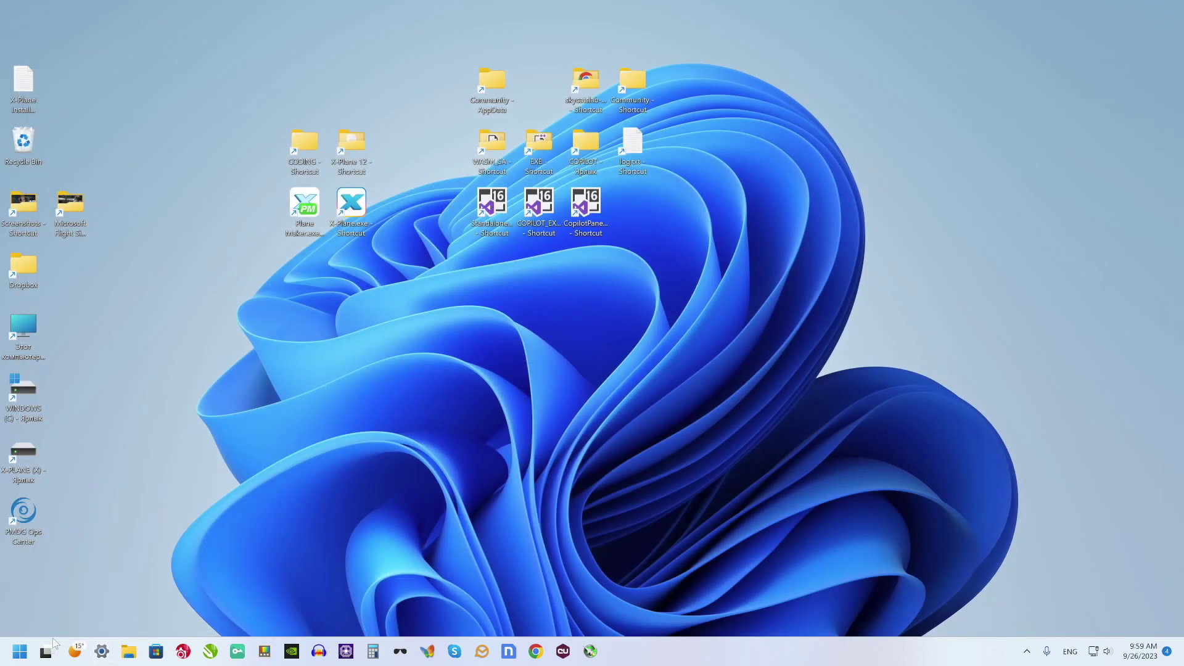
- Launch regedit from the Start menu search and approve it in the UAC prompt
{"action": "left_click", "coordinate": [15, 655]}
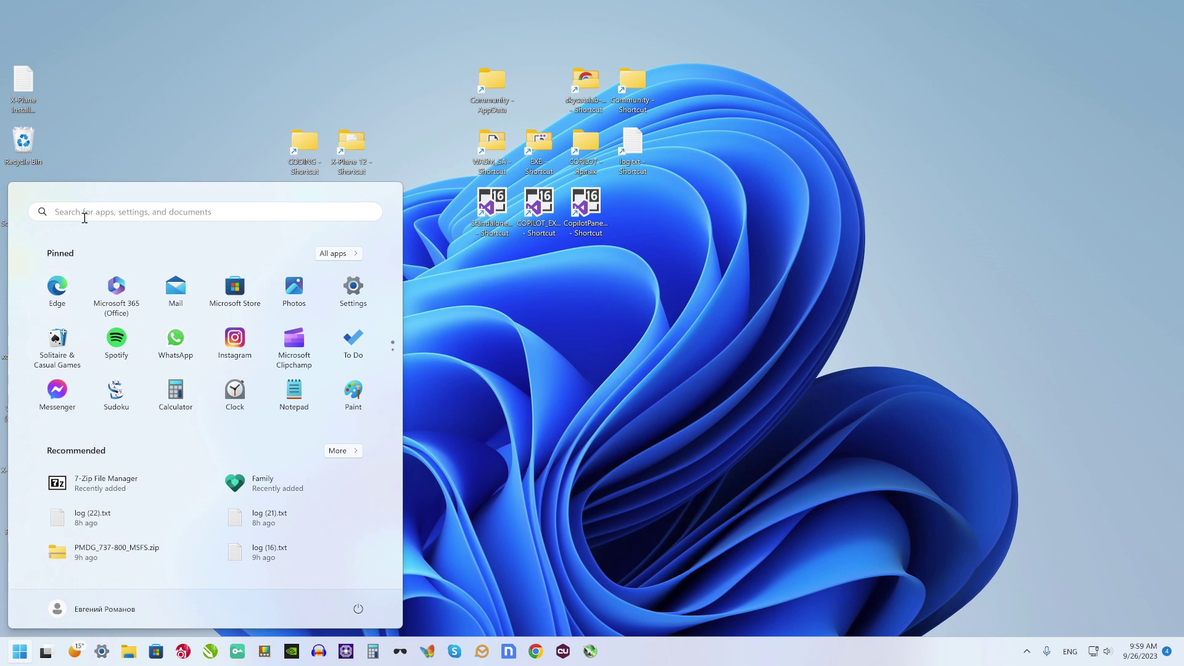
{"action": "left_click", "coordinate": [85, 216]}
{"action": "type", "text": "re"}
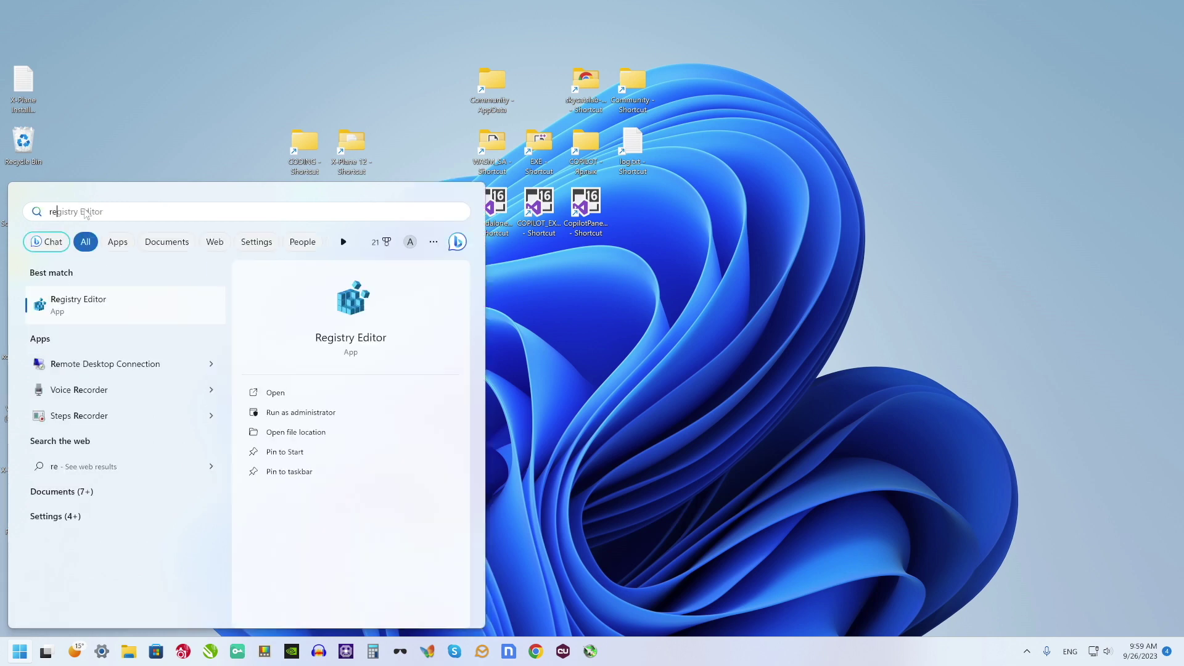
{"action": "type", "text": "gedit"}
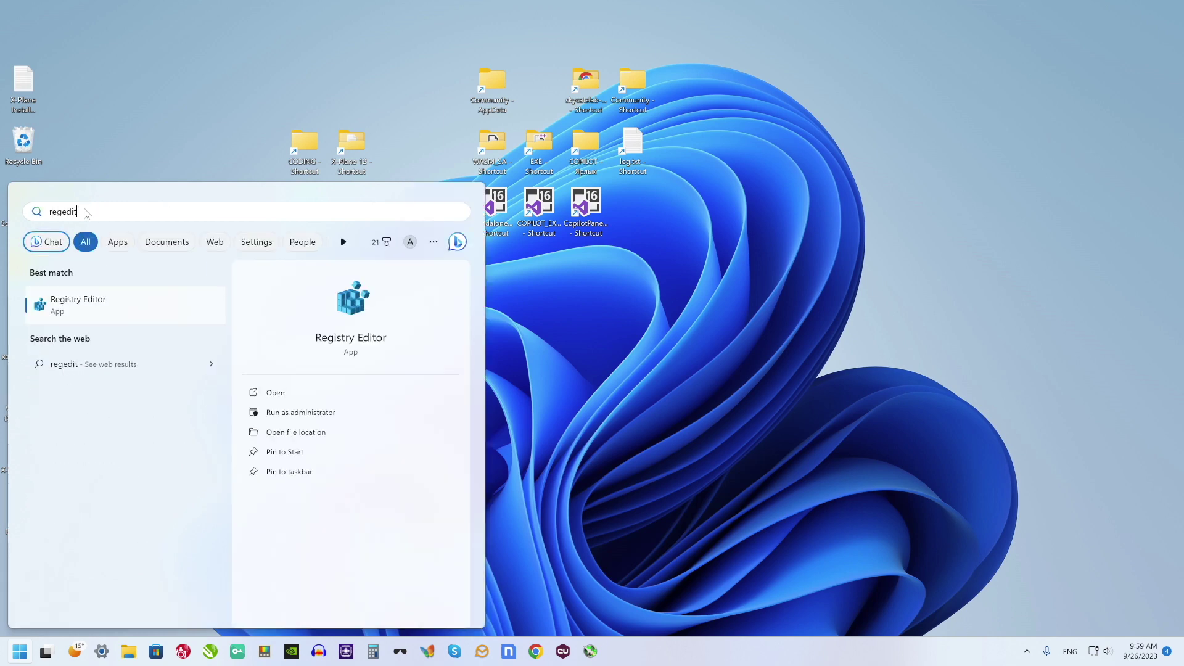
{"action": "key", "text": "Return"}
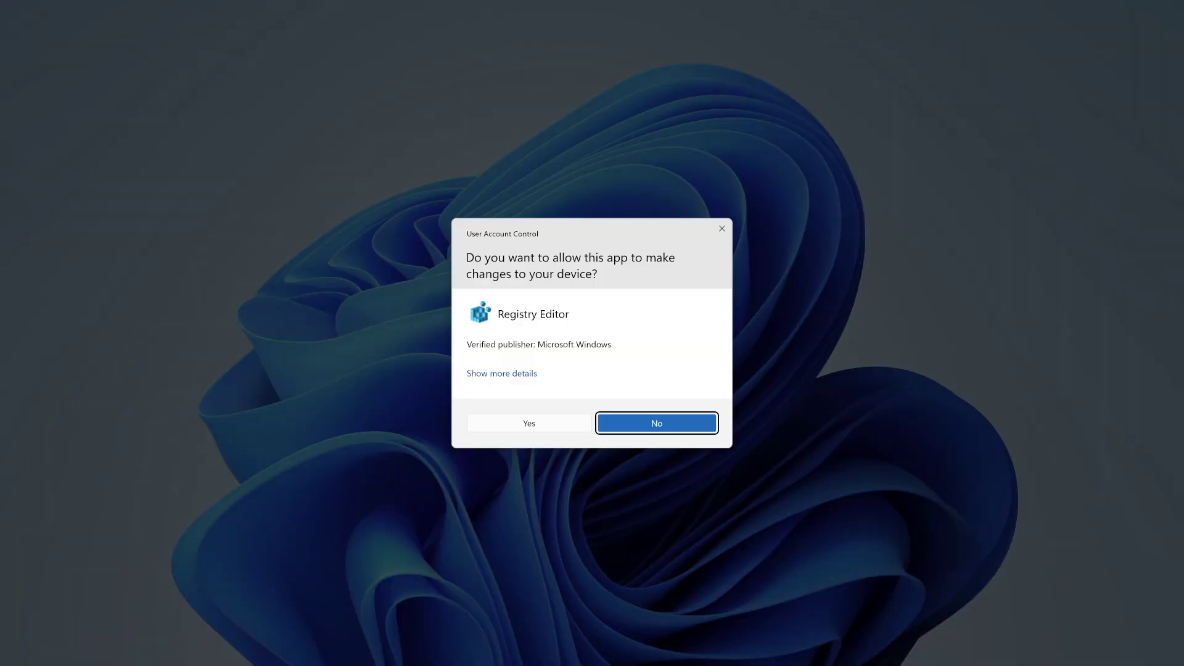
{"action": "key", "text": "Left"}
{"action": "key", "text": "Return"}
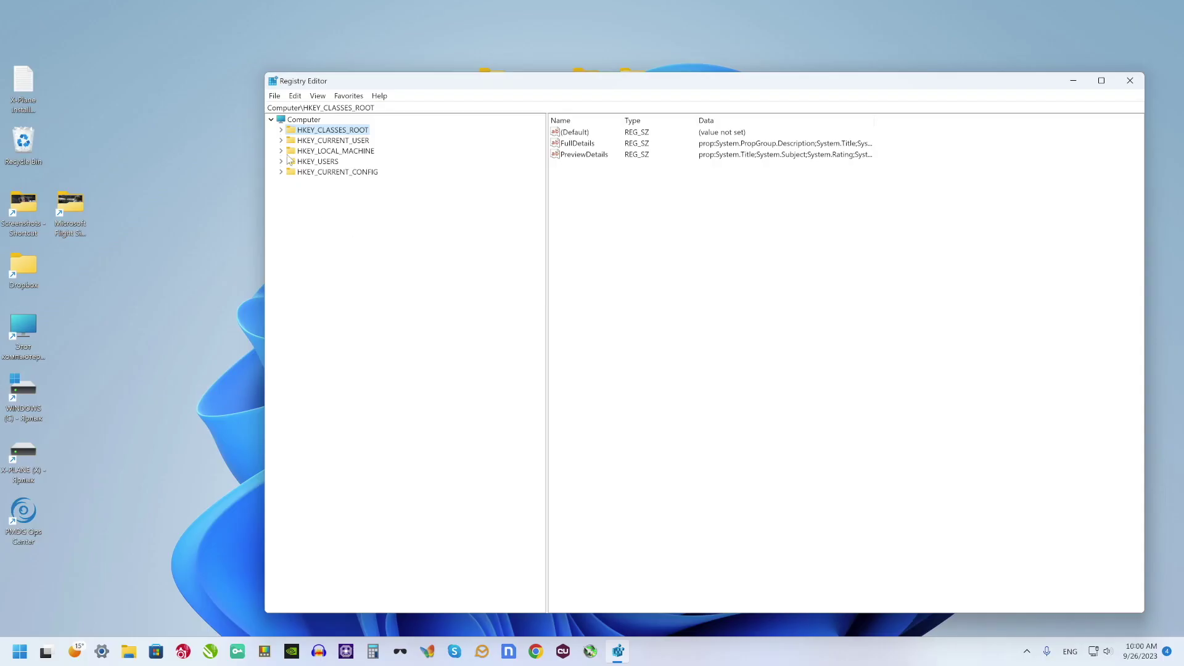
- Expand SOFTWARE\Microsoft\Speech_OneCore\Voices\Tokens to list the thirteen MSTTS_V110 voice tokens
{"action": "left_click", "coordinate": [281, 151]}
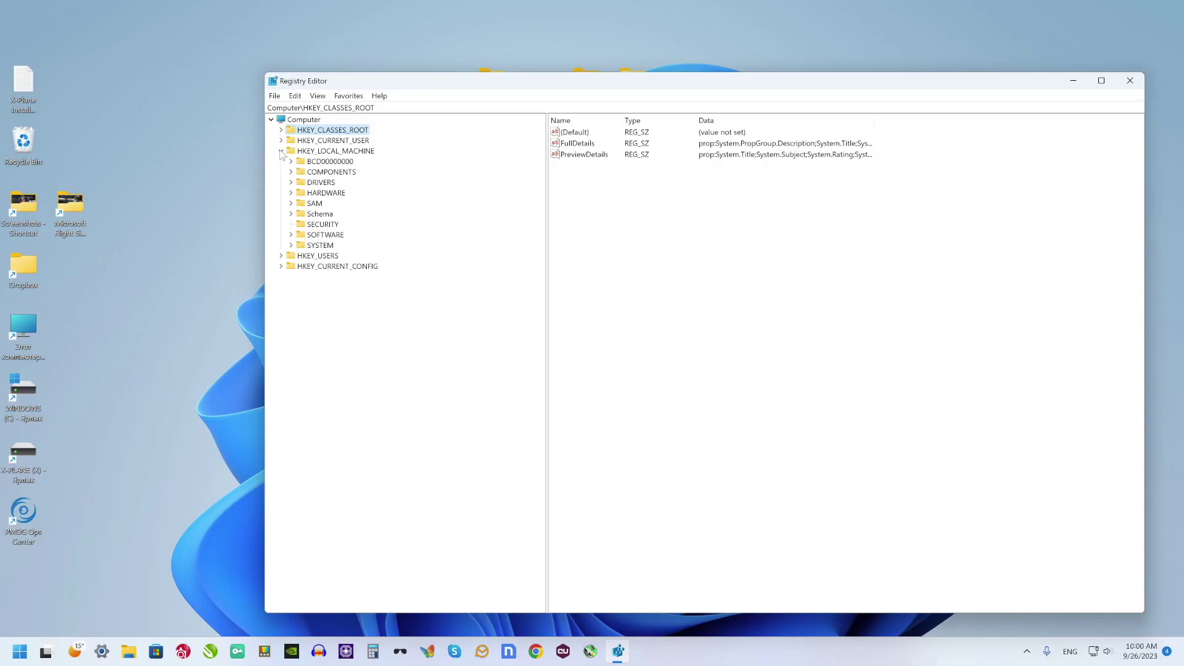
{"action": "left_click", "coordinate": [291, 235]}
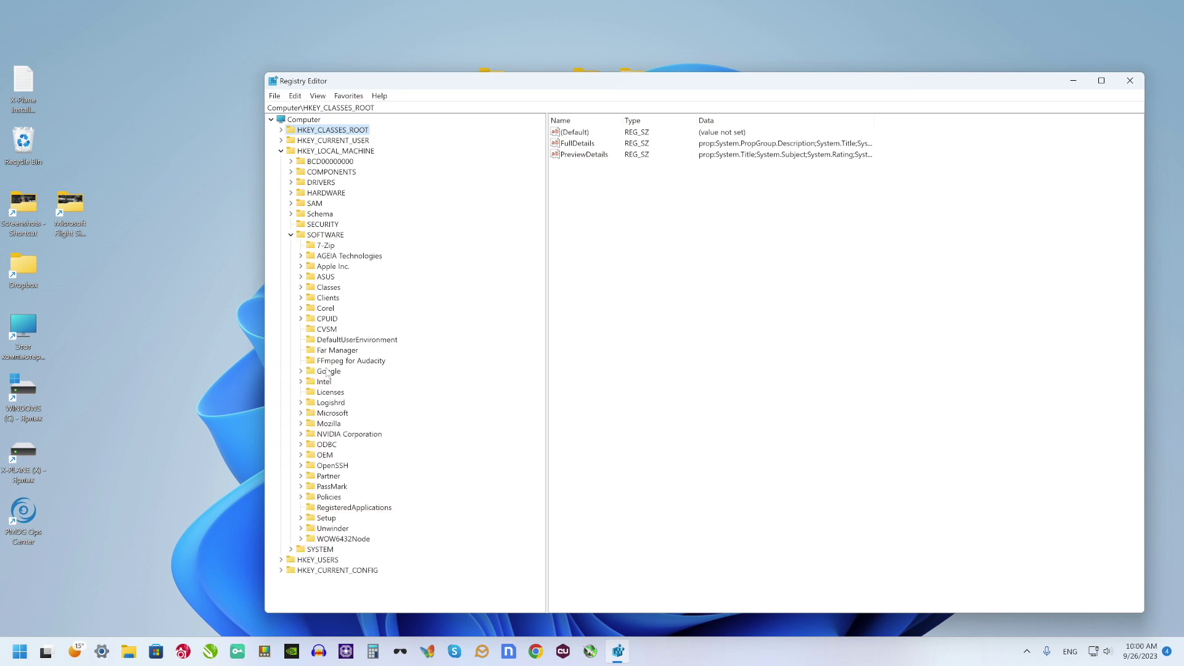
{"action": "left_click", "coordinate": [301, 413]}
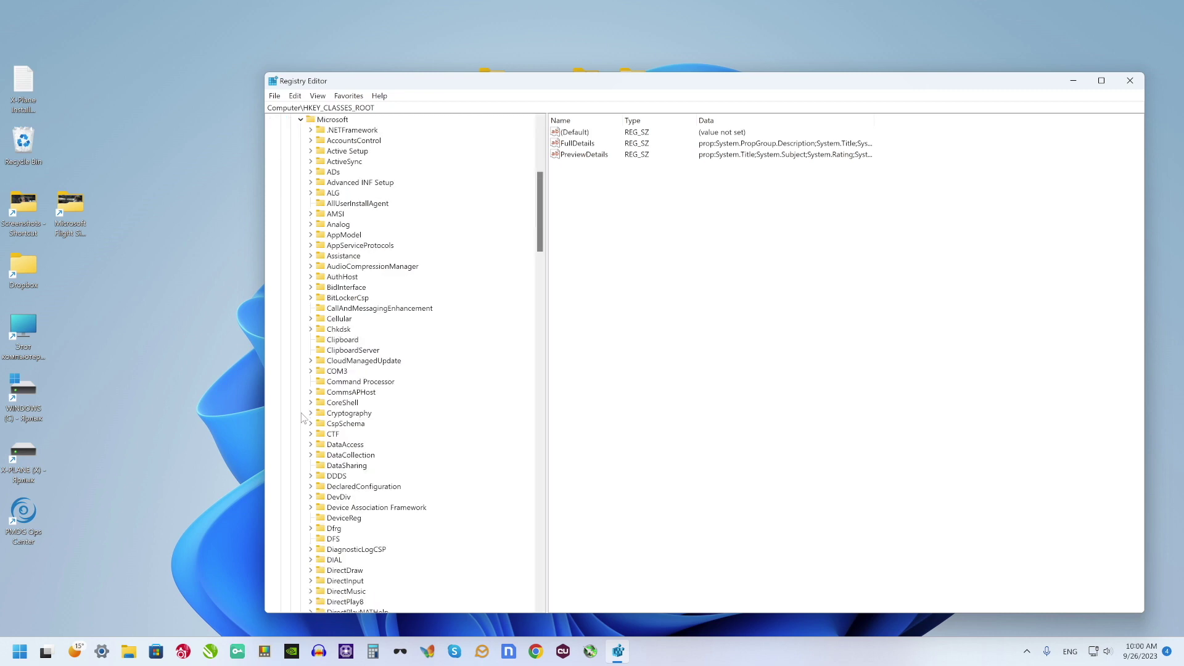
{"action": "scroll", "coordinate": [348, 392], "scroll_direction": "down", "scroll_amount": 12}
{"action": "scroll", "coordinate": [349, 390], "scroll_direction": "down", "scroll_amount": 20}
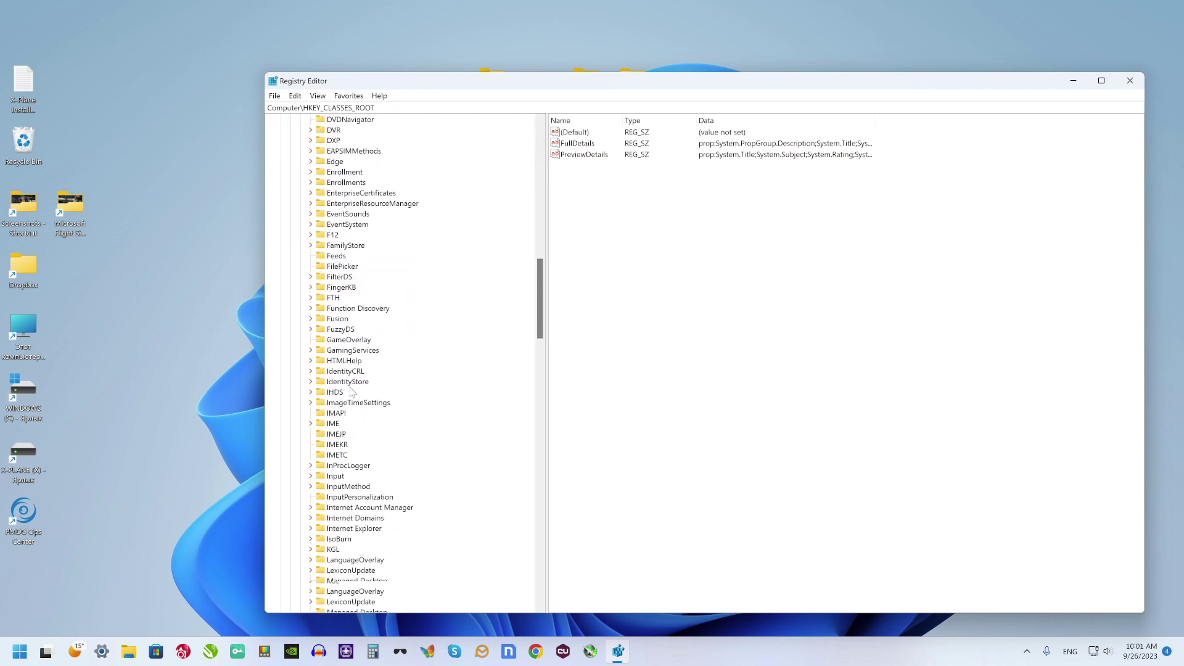
{"action": "scroll", "coordinate": [350, 391], "scroll_direction": "down", "scroll_amount": 4}
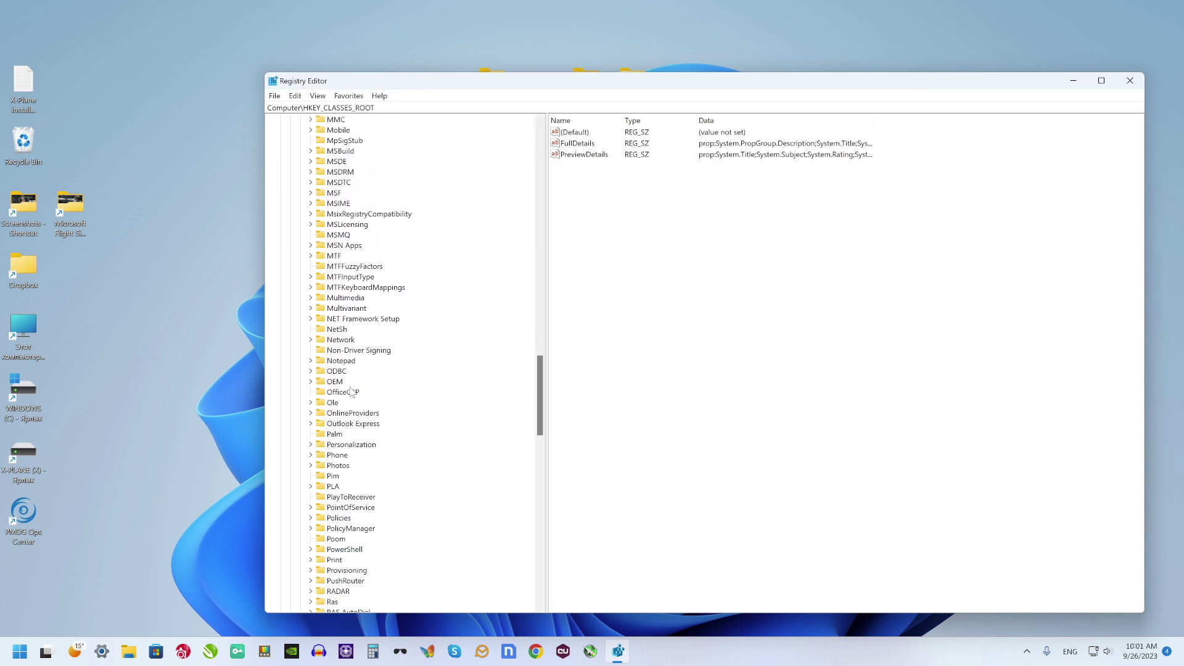
{"action": "scroll", "coordinate": [351, 392], "scroll_direction": "down", "scroll_amount": 11}
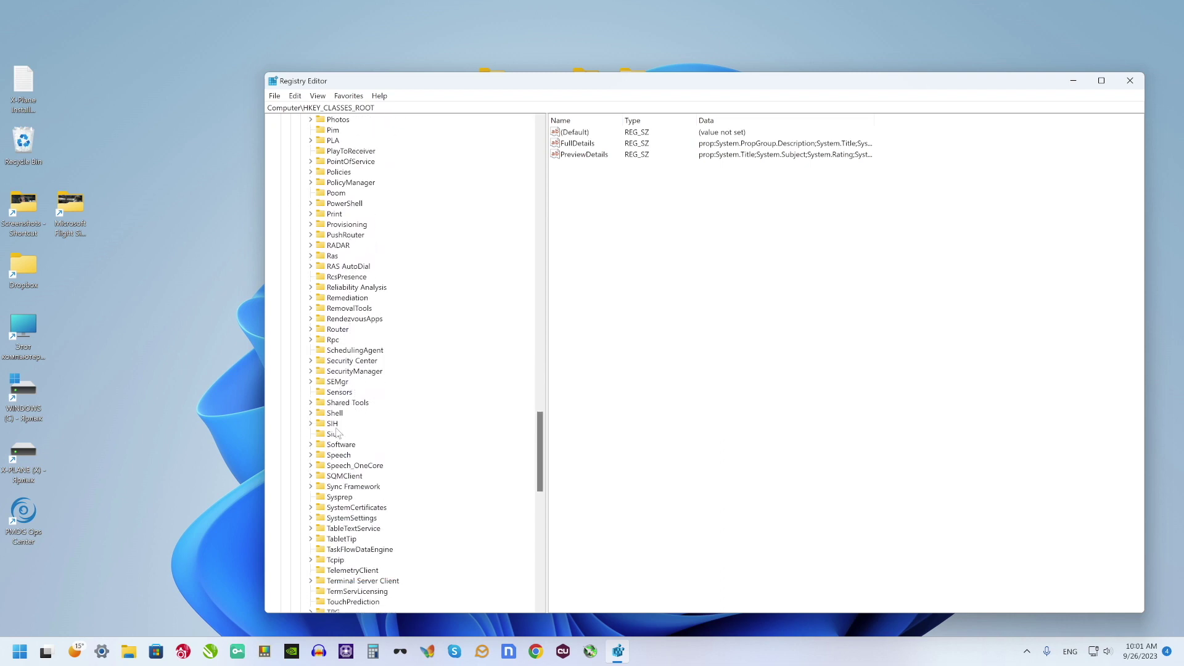
{"action": "left_click", "coordinate": [310, 467]}
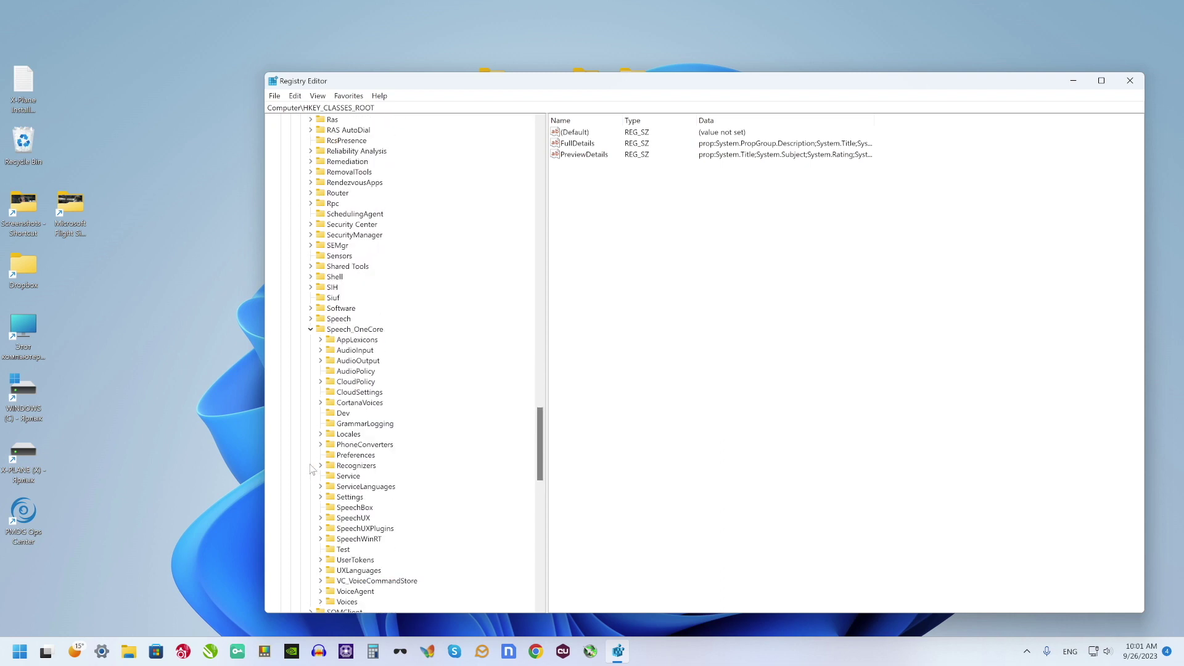
{"action": "scroll", "coordinate": [401, 407], "scroll_direction": "down", "scroll_amount": 8}
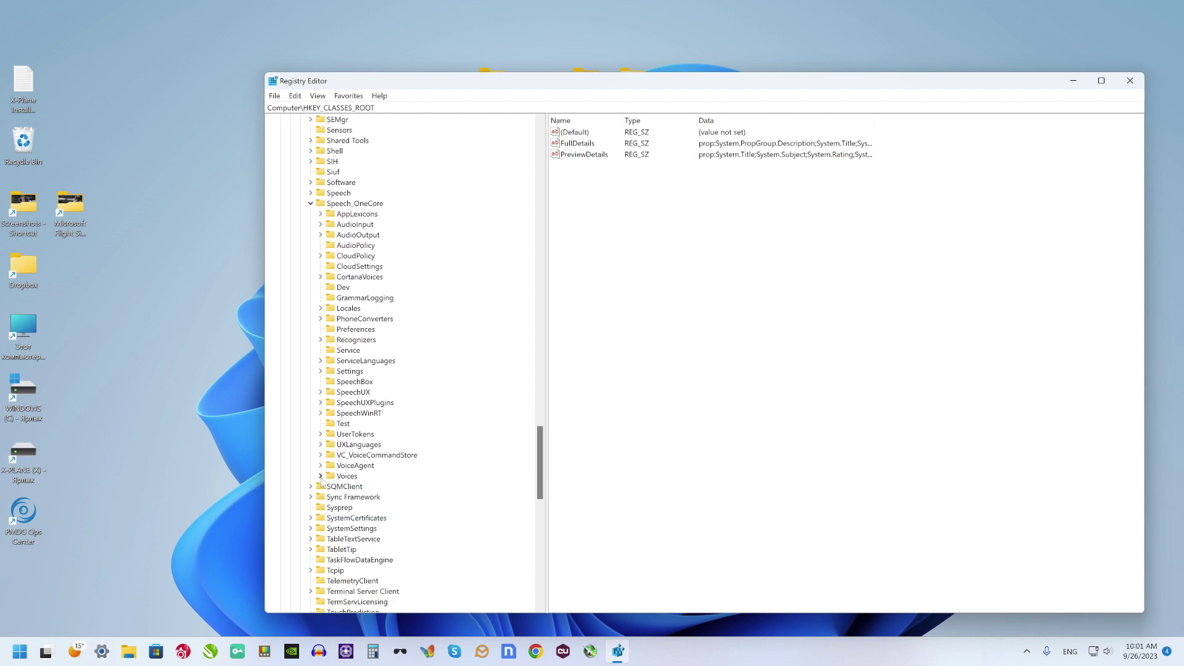
{"action": "left_click", "coordinate": [320, 477]}
{"action": "scroll", "coordinate": [361, 469], "scroll_direction": "down", "scroll_amount": 2}
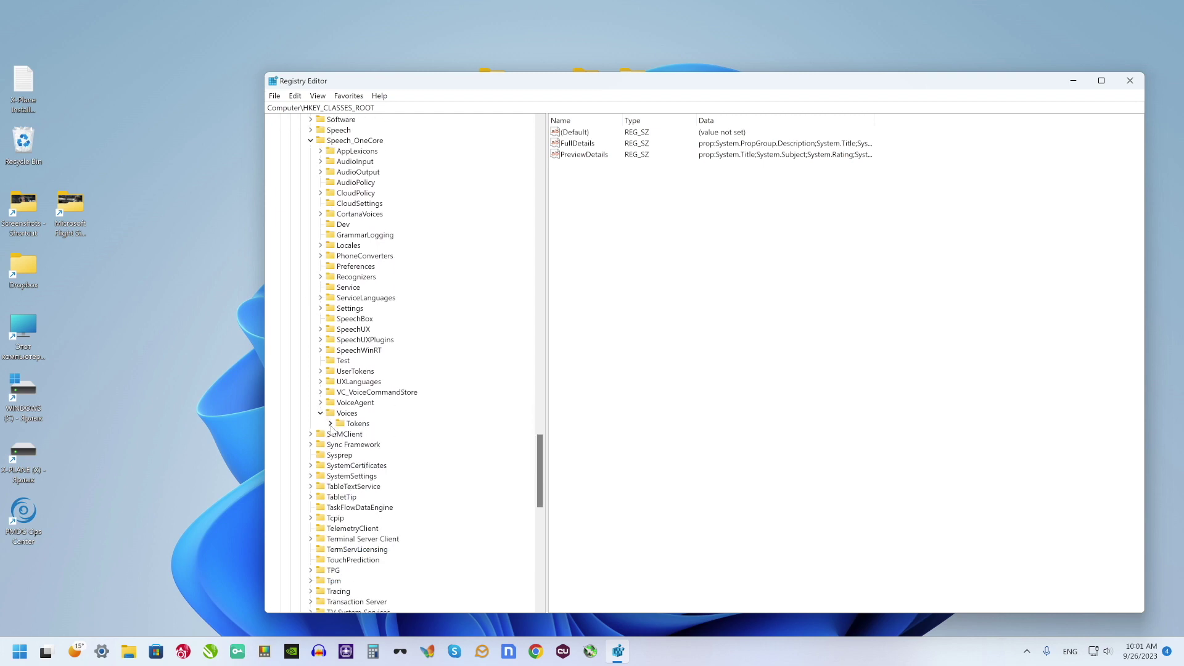
{"action": "left_click", "coordinate": [331, 424]}
- Expand Speech\Voices\Tokens to show Hazel, David, Zira and Irina, comparing with the OneCore tokens
{"action": "scroll", "coordinate": [436, 410], "scroll_direction": "down", "scroll_amount": 2}
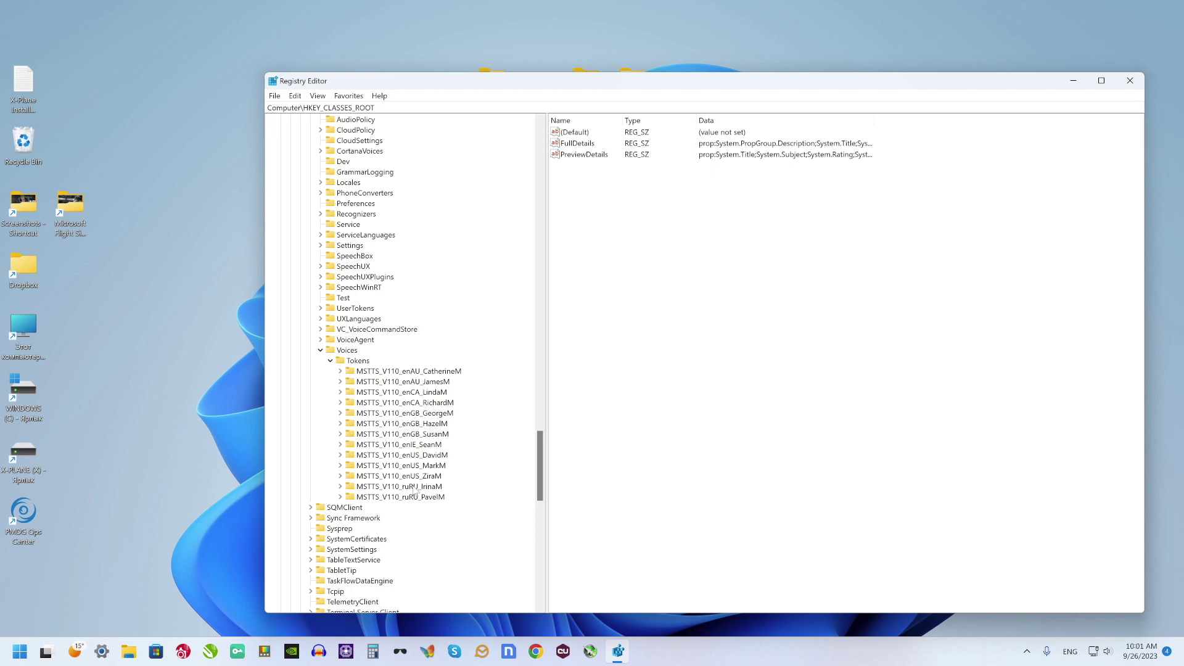
{"action": "scroll", "coordinate": [415, 501], "scroll_direction": "up", "scroll_amount": 7}
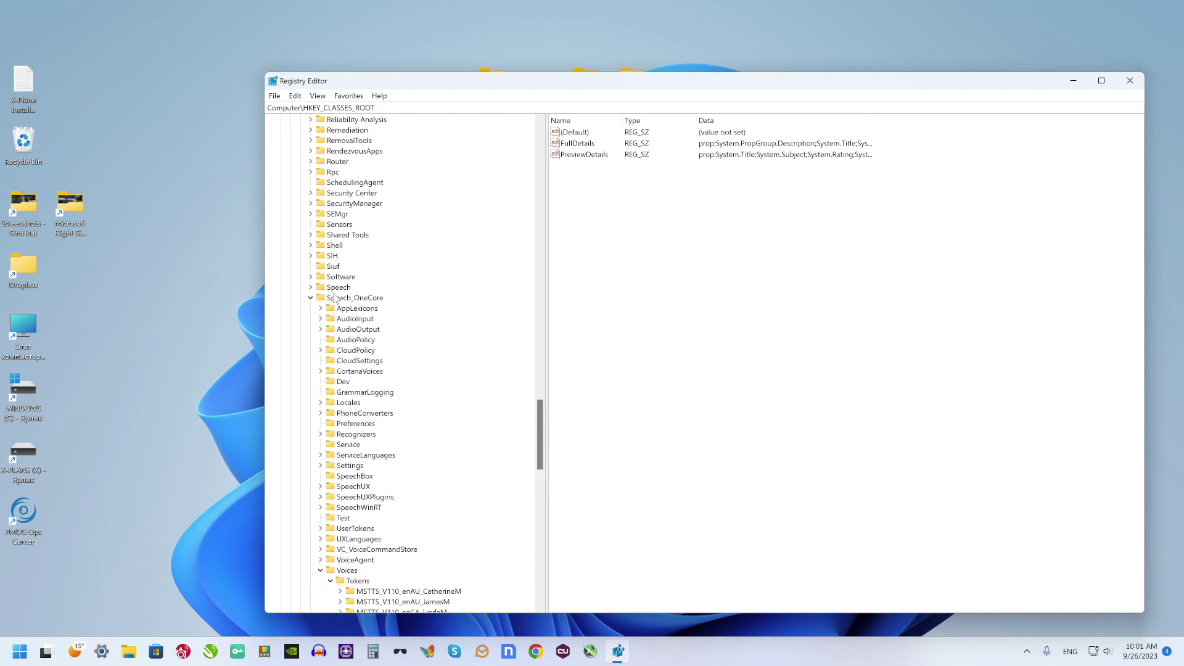
{"action": "left_click", "coordinate": [310, 287]}
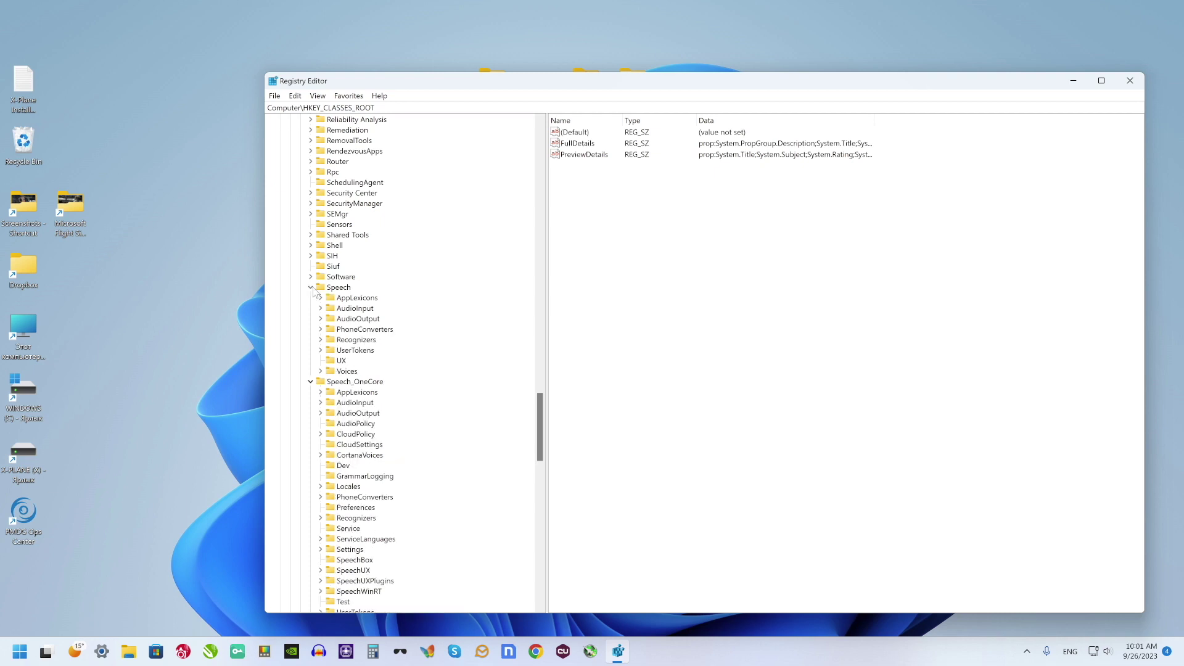
{"action": "left_click", "coordinate": [320, 372]}
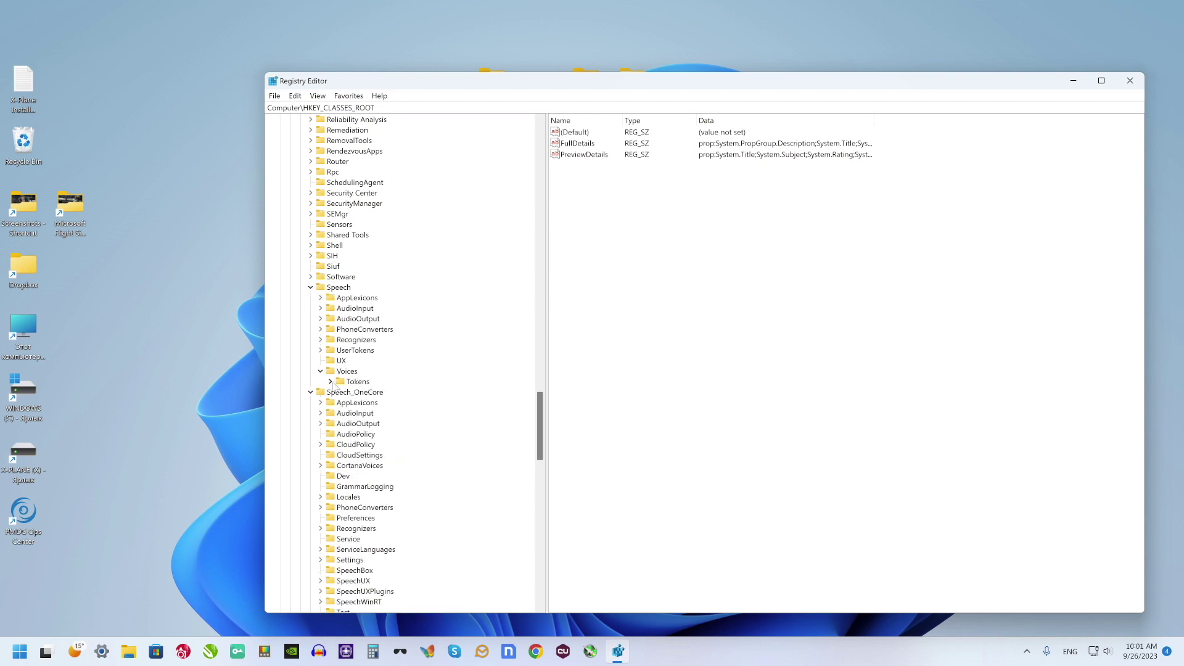
{"action": "left_click", "coordinate": [330, 381]}
{"action": "scroll", "coordinate": [453, 348], "scroll_direction": "down", "scroll_amount": 2}
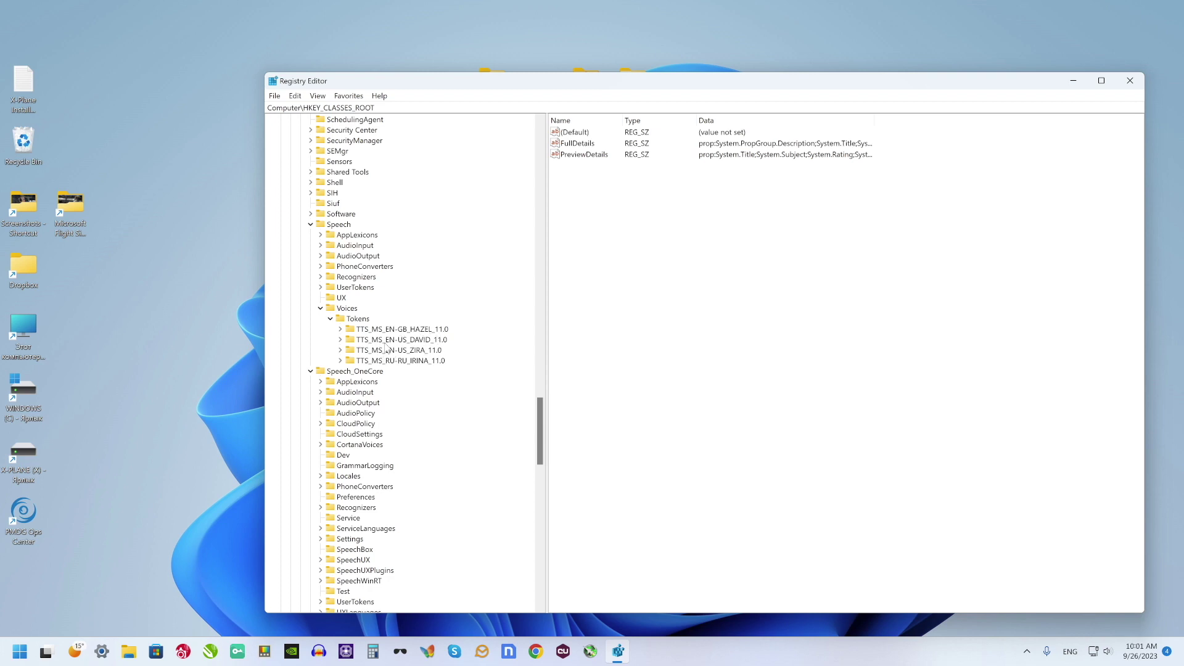
{"action": "scroll", "coordinate": [412, 343], "scroll_direction": "down", "scroll_amount": 8}
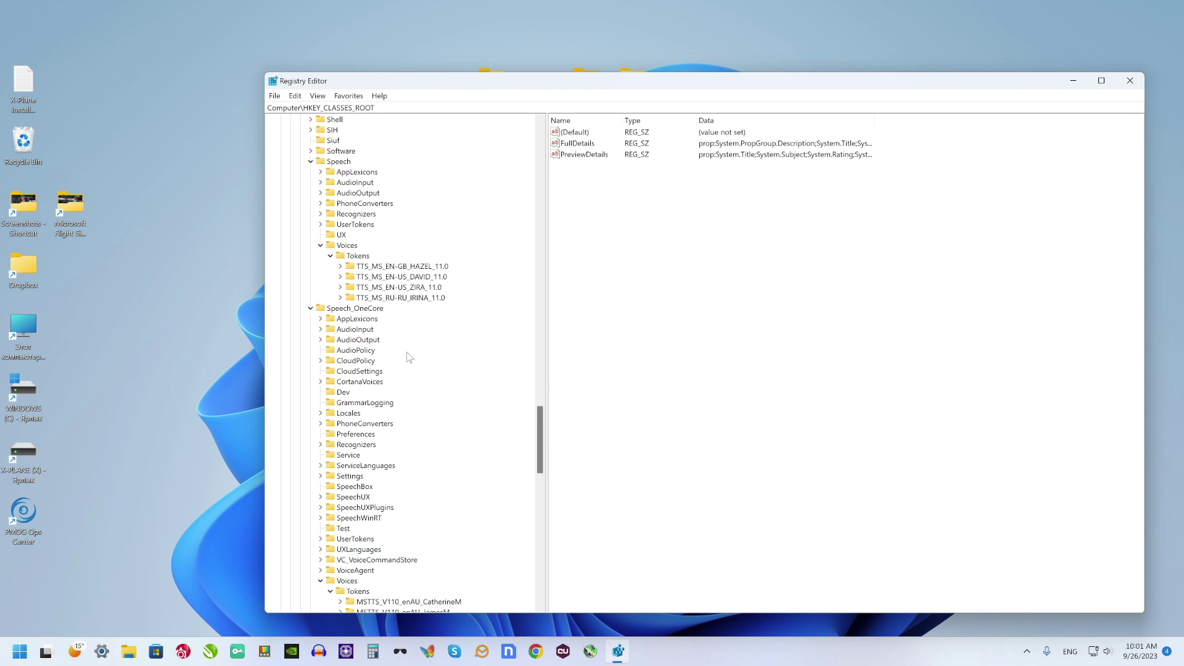
{"action": "scroll", "coordinate": [419, 439], "scroll_direction": "up", "scroll_amount": 4}
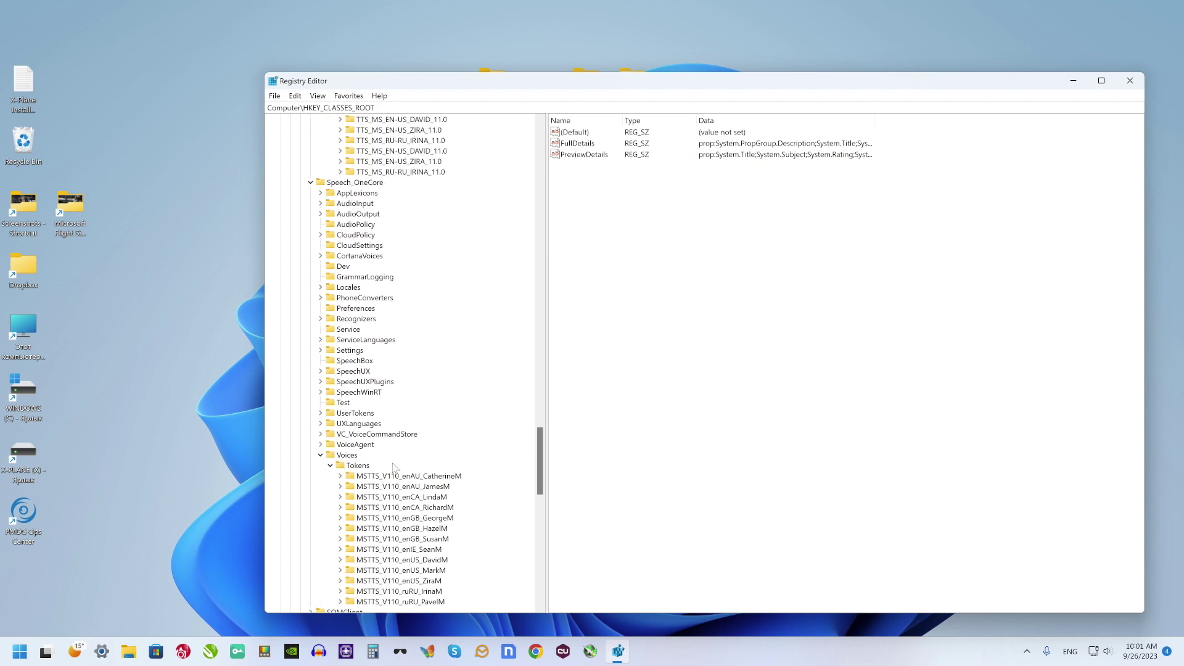
{"action": "scroll", "coordinate": [451, 308], "scroll_direction": "down", "scroll_amount": 6}
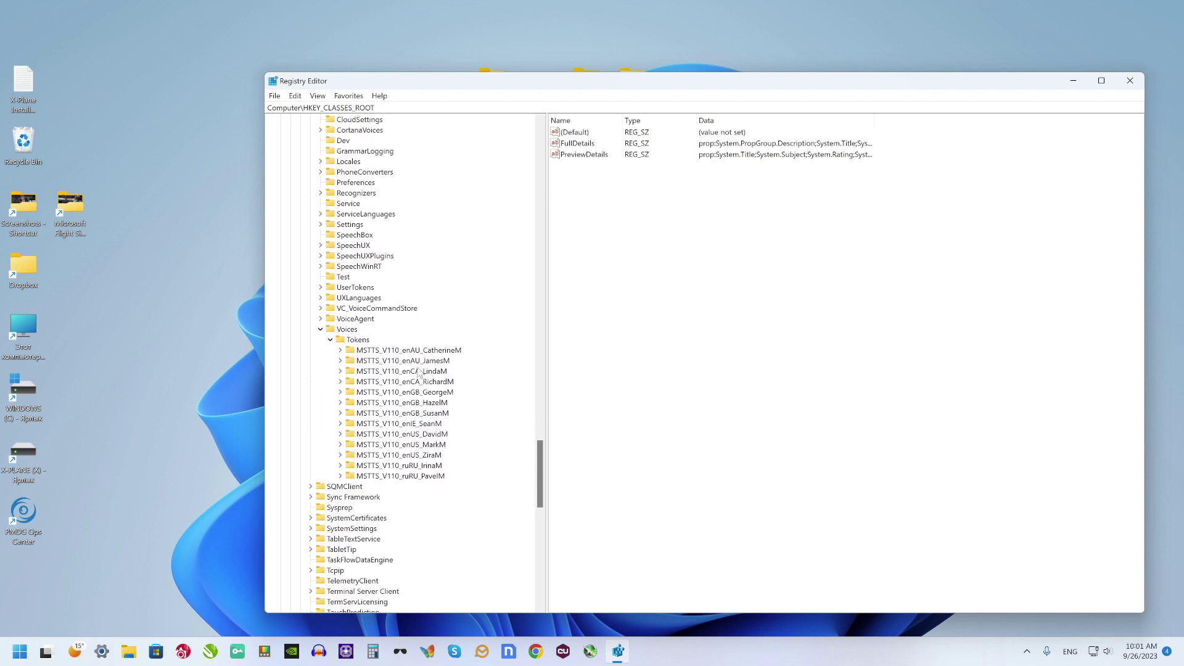
- Export the MSTTS_V110_enCA_LindaM key as Linda.reg on the Desktop
{"action": "left_click", "coordinate": [395, 372]}
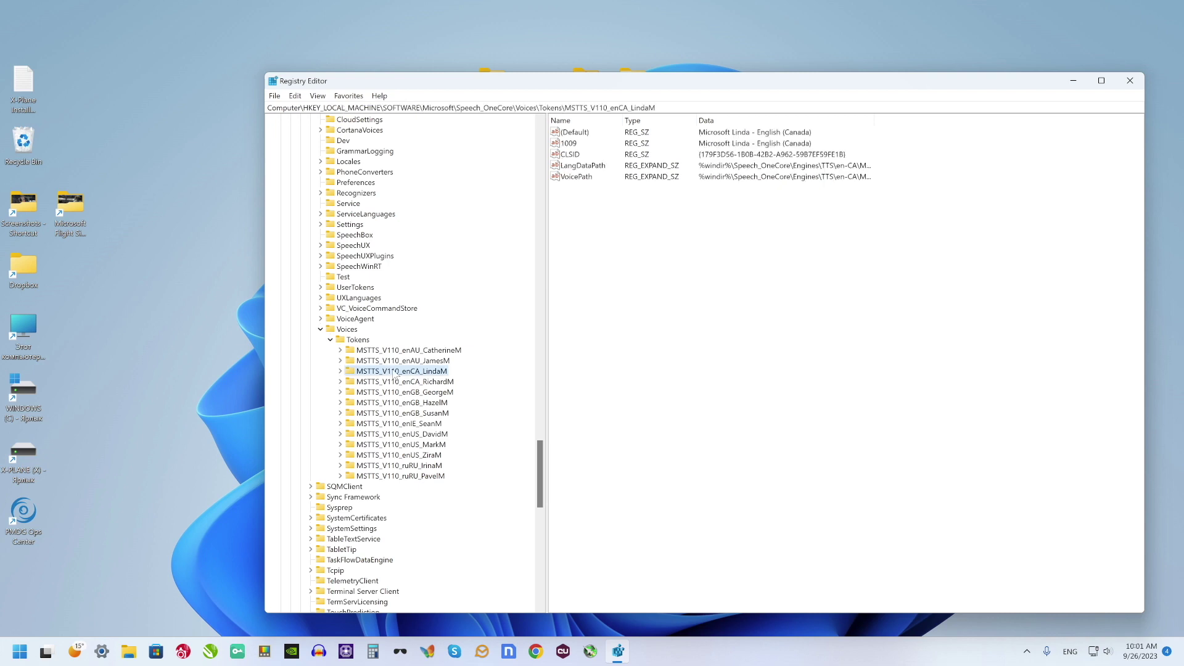
{"action": "right_click", "coordinate": [393, 374]}
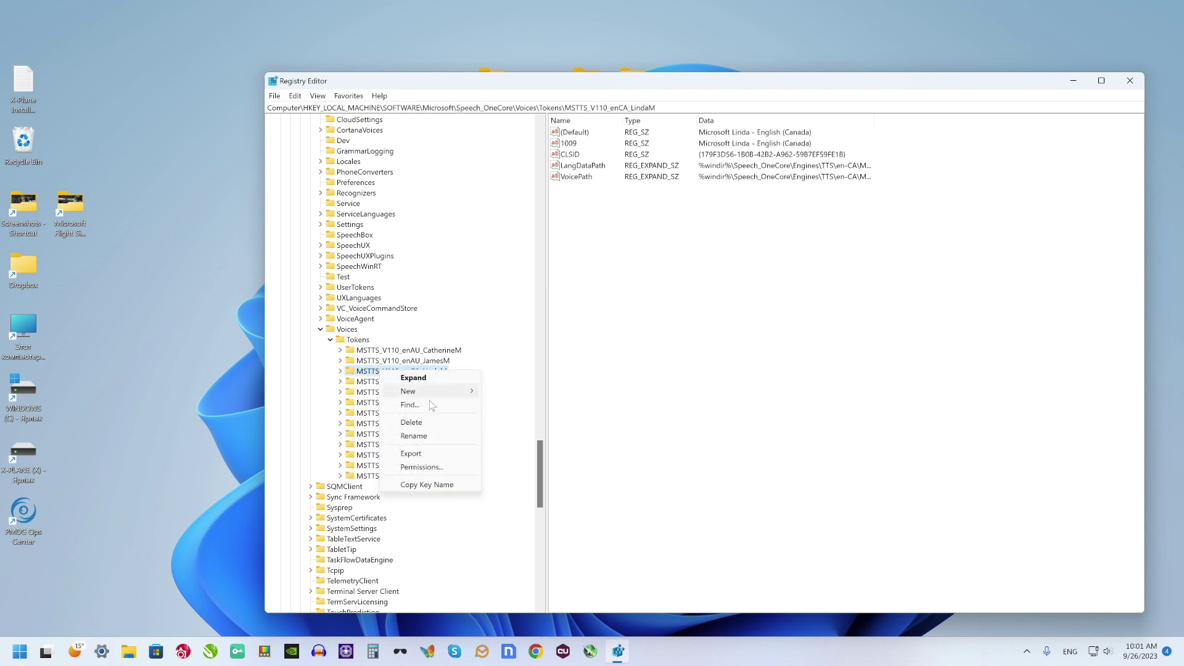
{"action": "left_click", "coordinate": [420, 454]}
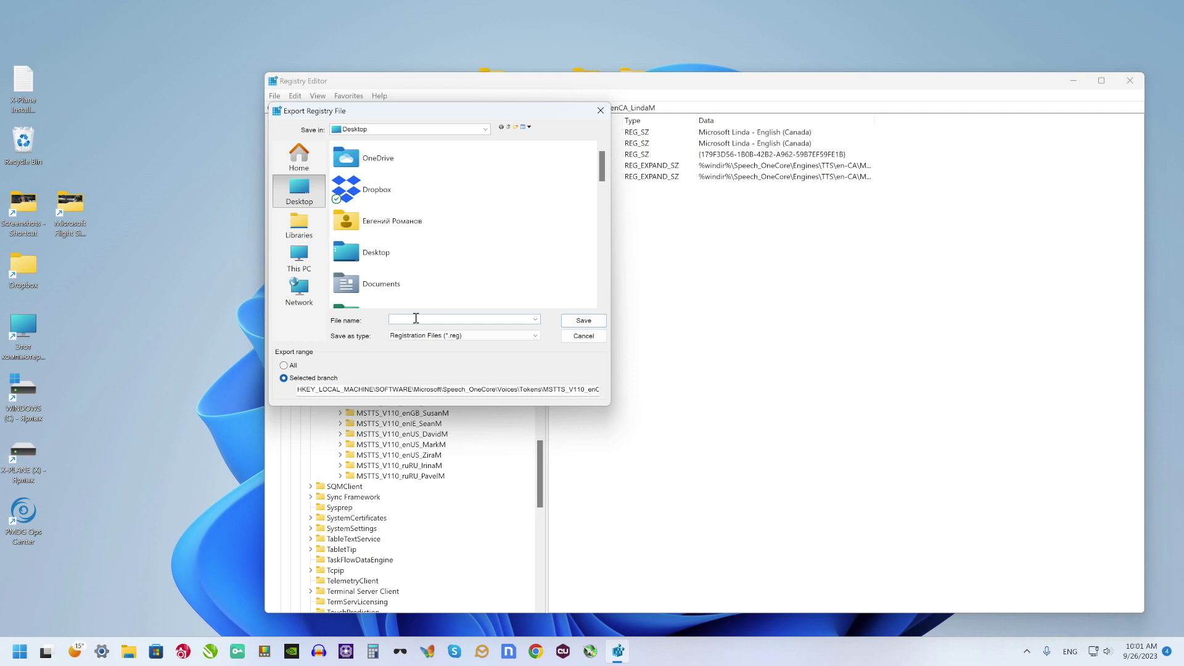
{"action": "type", "text": "Linda"}
{"action": "left_click", "coordinate": [584, 324]}
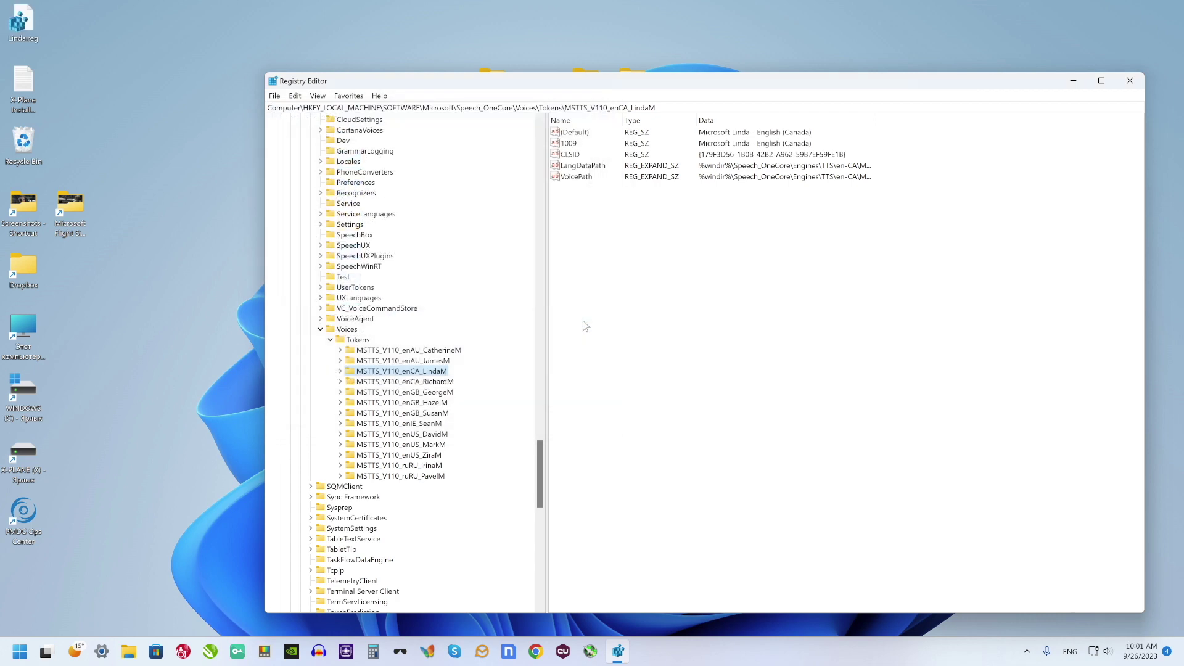
{"action": "left_click_drag", "start_coordinate": [23, 21], "coordinate": [206, 269]}
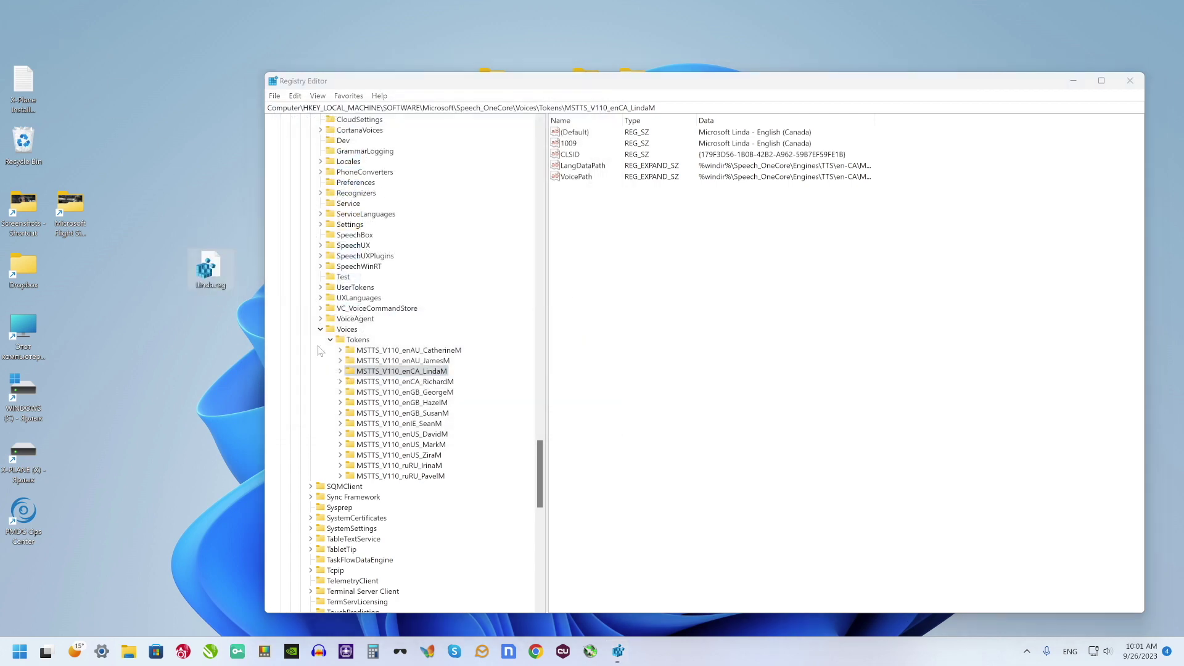
{"action": "left_click", "coordinate": [435, 351]}
- Export MSTTS_V110_enAU_CatherineM as Cat.reg and place it beside Linda.reg
{"action": "right_click", "coordinate": [436, 351]}
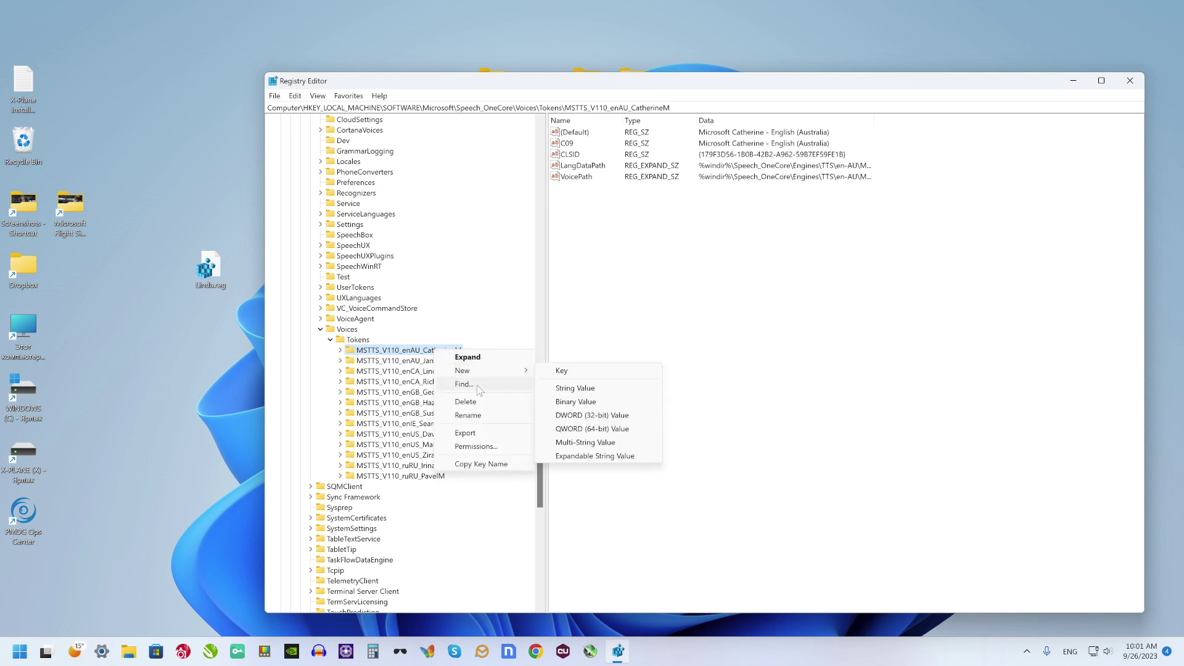
{"action": "left_click", "coordinate": [466, 433]}
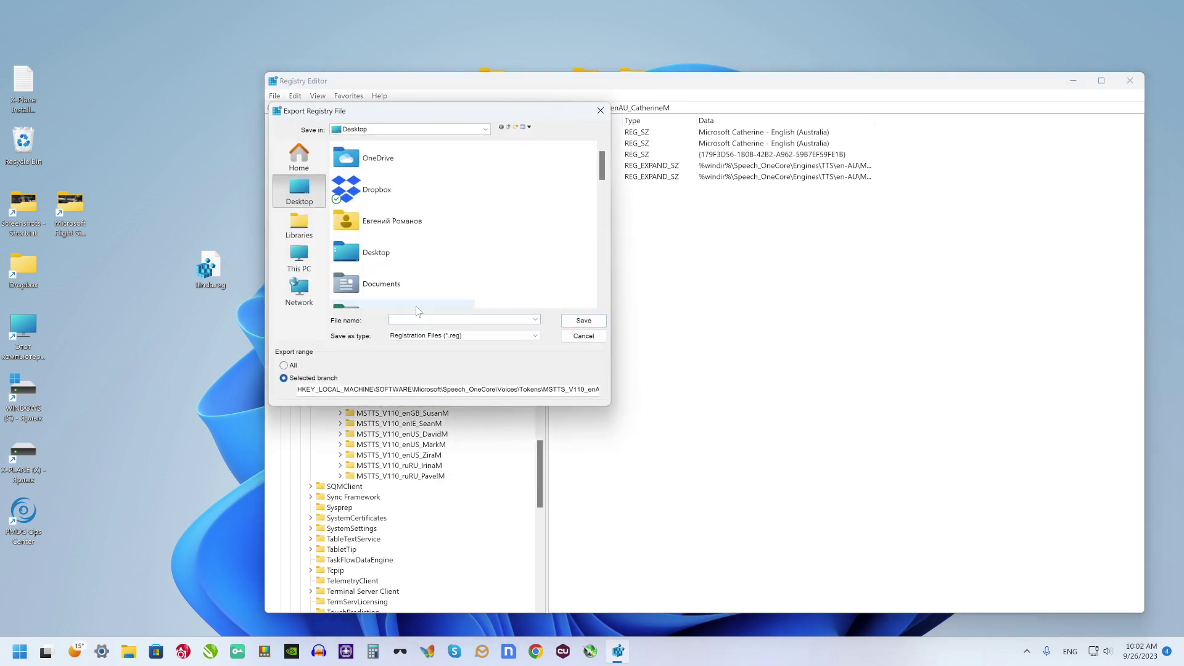
{"action": "type", "text": "Cat"}
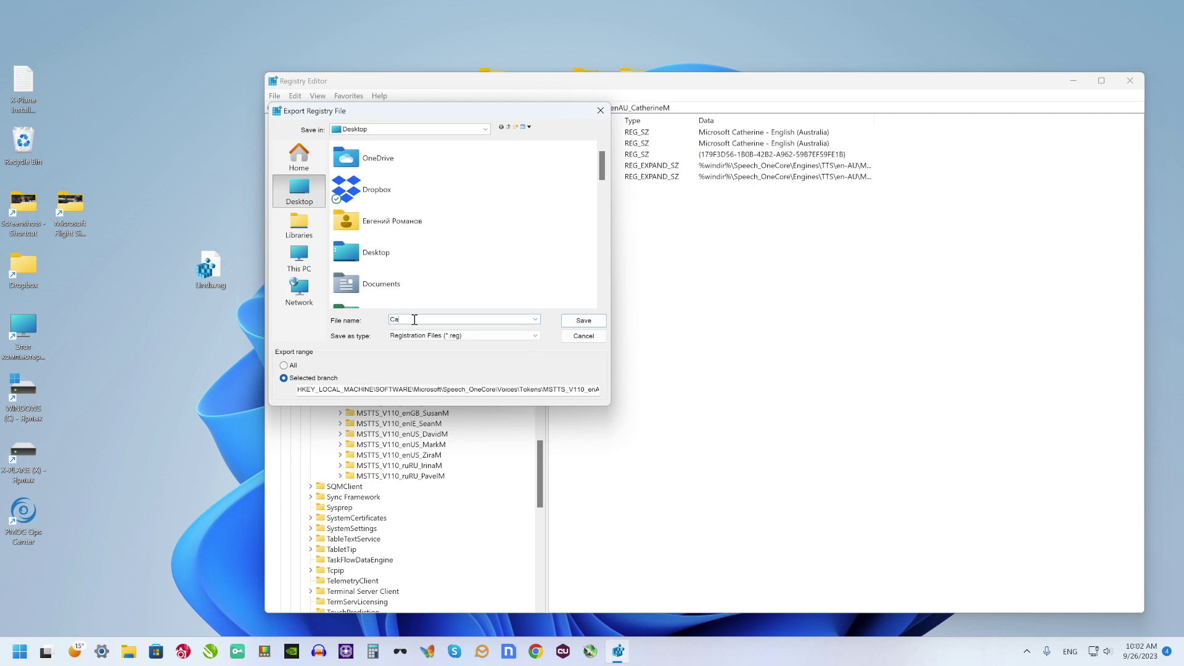
{"action": "left_click", "coordinate": [584, 323]}
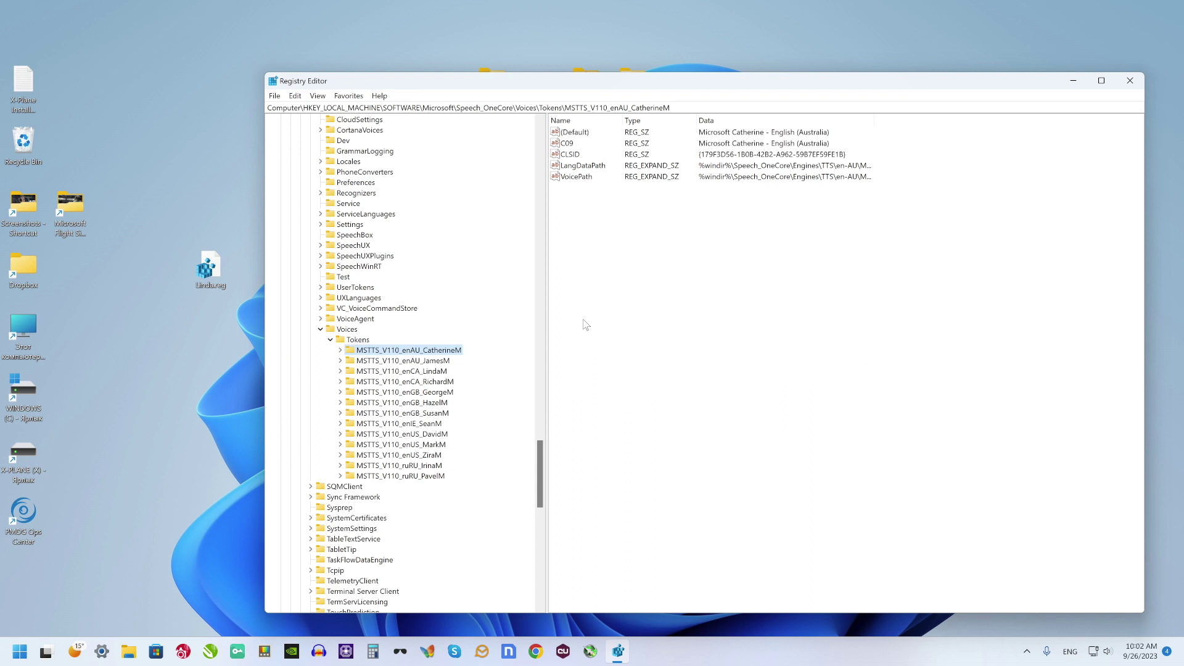
{"action": "left_click_drag", "start_coordinate": [23, 22], "coordinate": [195, 321]}
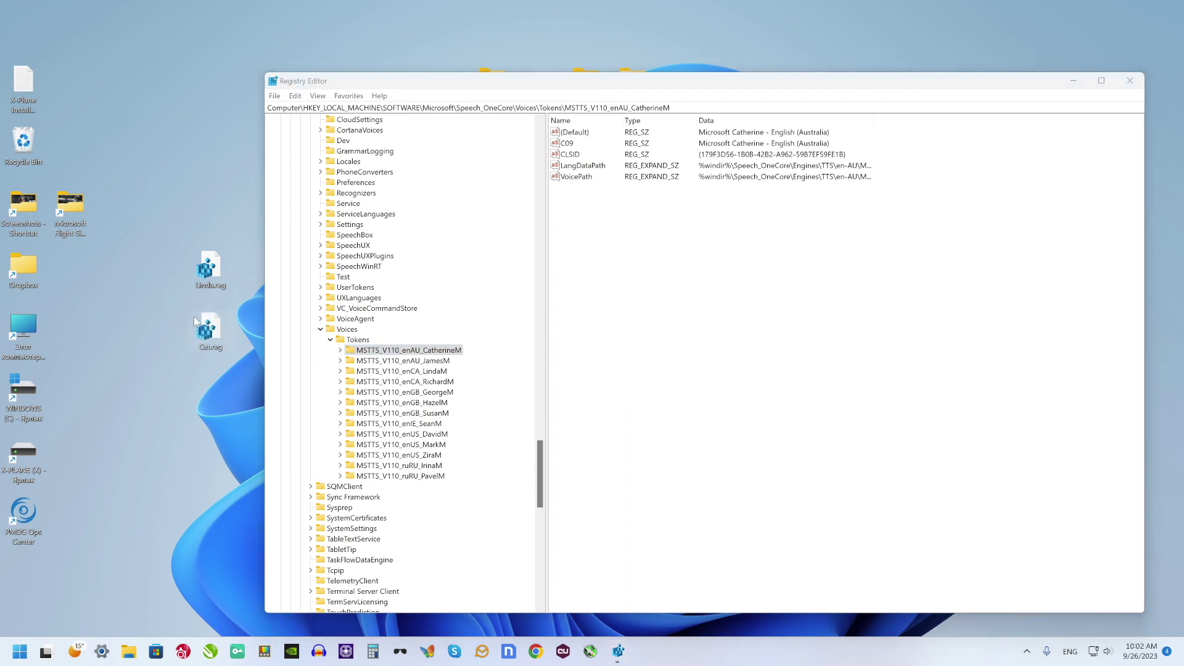
- Open Linda.reg in Notepad from its right-click Open with menu
{"action": "scroll", "coordinate": [372, 364], "scroll_direction": "up", "scroll_amount": 9}
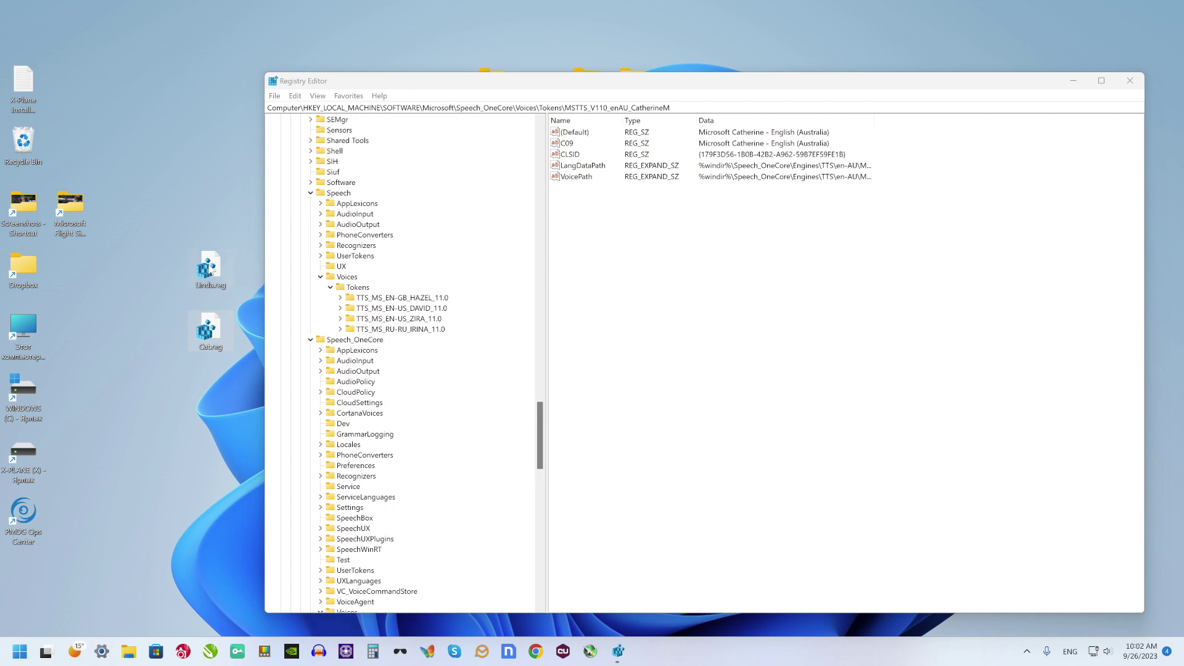
{"action": "right_click", "coordinate": [211, 272]}
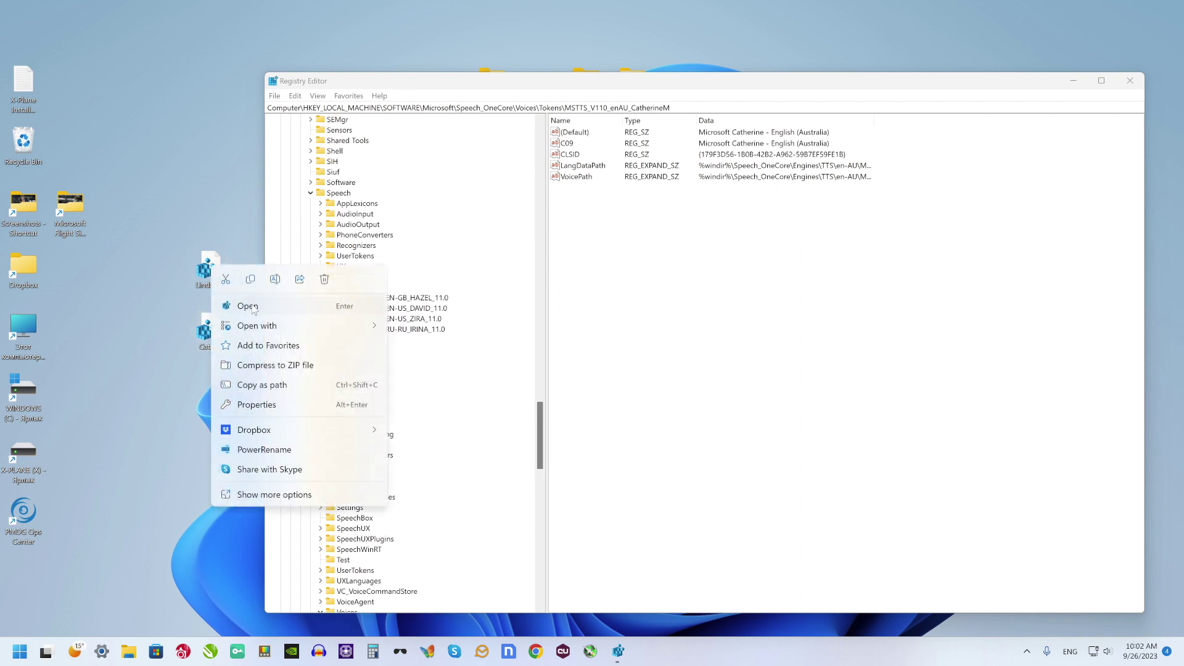
{"action": "mouse_move", "coordinate": [258, 325]}
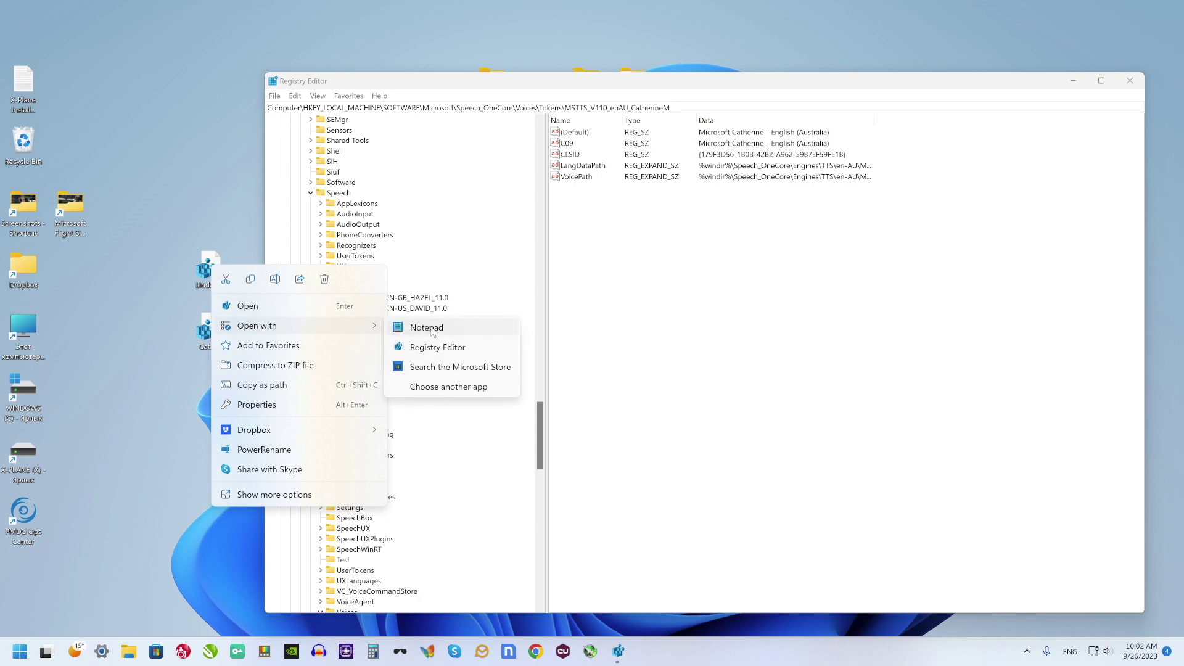
{"action": "left_click", "coordinate": [432, 331]}
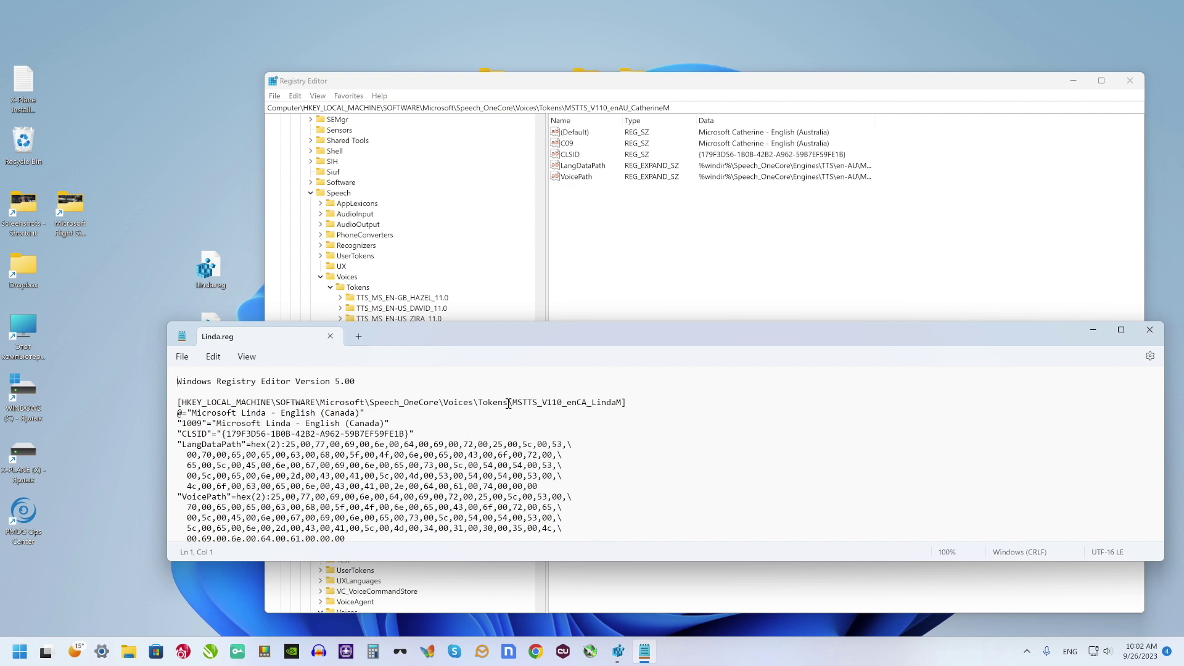
- Delete '_OneCore' from both key path lines, then save and close Linda.reg
{"action": "left_click_drag", "start_coordinate": [438, 404], "coordinate": [402, 403]}
{"action": "key", "text": "BackSpace"}
{"action": "left_click_drag", "start_coordinate": [471, 323], "coordinate": [456, 164]}
{"action": "left_click_drag", "start_coordinate": [437, 401], "coordinate": [401, 403]}
{"action": "key", "text": "BackSpace"}
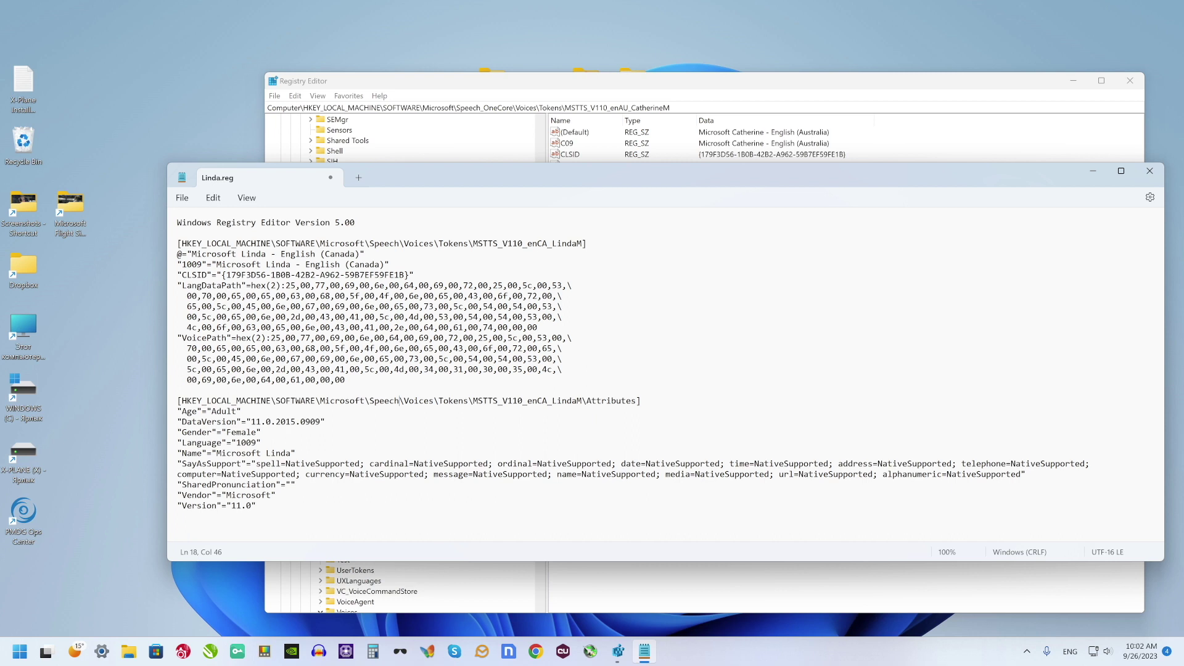
{"action": "left_click", "coordinate": [184, 200]}
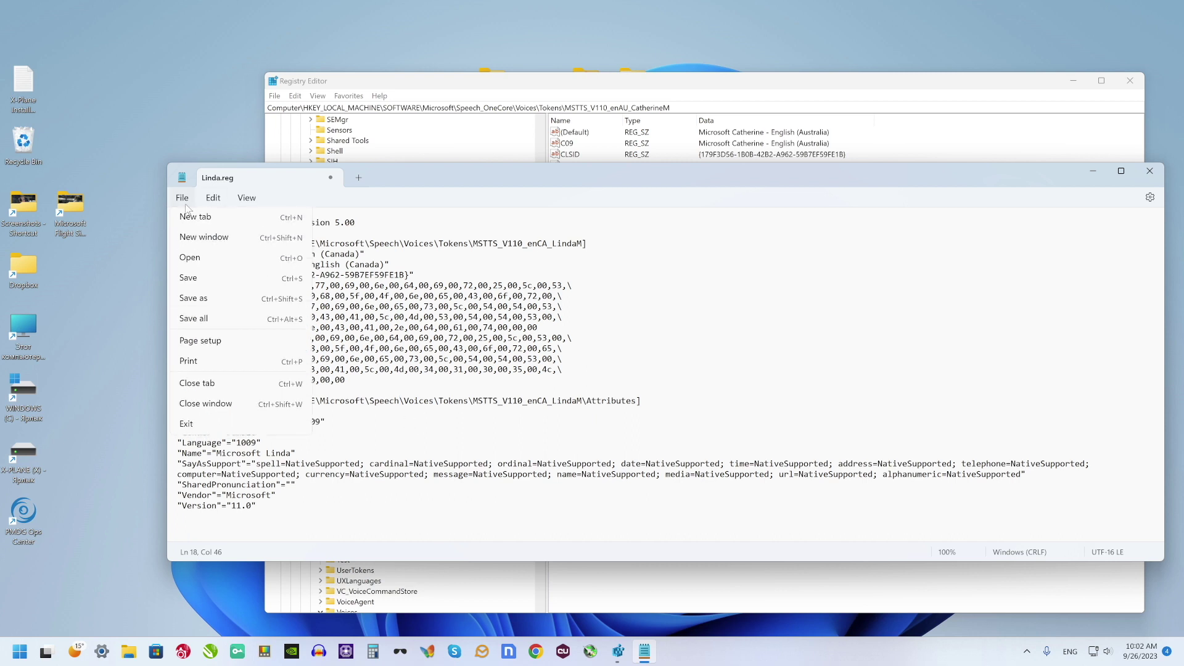
{"action": "left_click", "coordinate": [216, 282]}
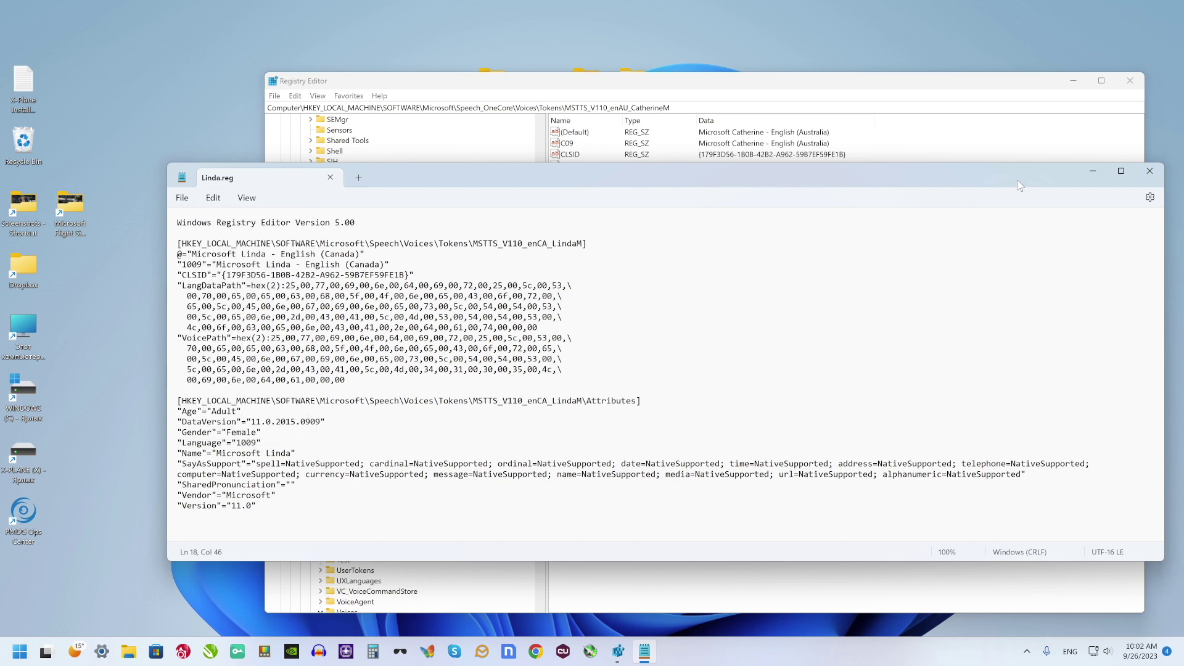
{"action": "left_click", "coordinate": [1151, 172]}
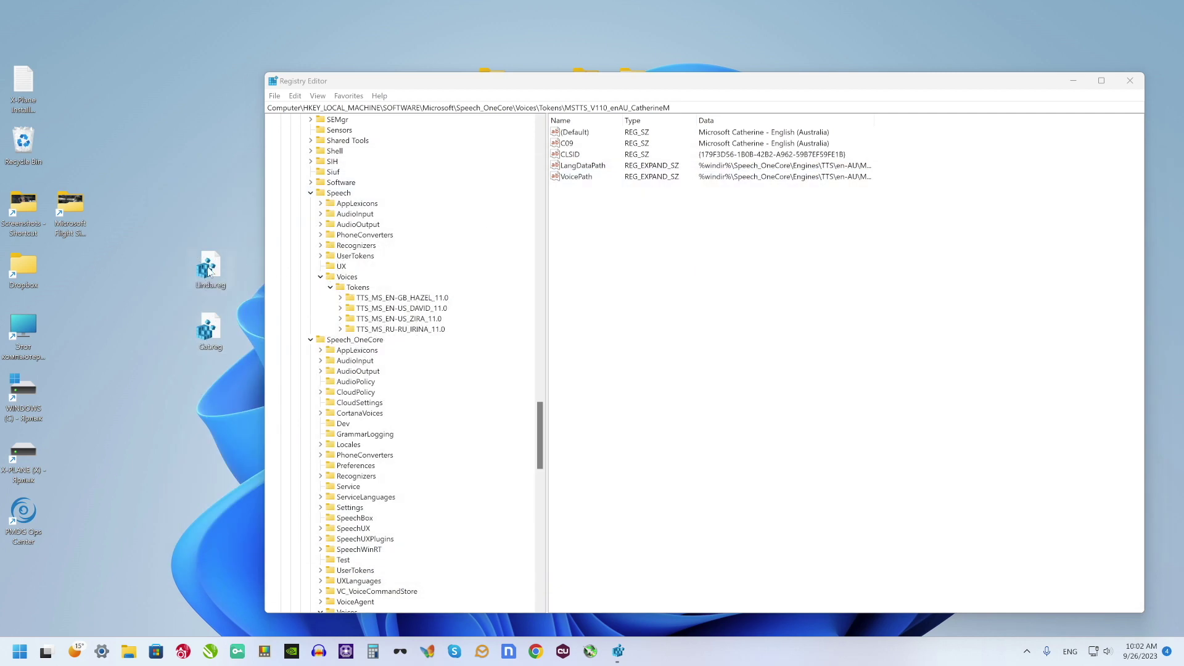
- Open Cat.reg in Notepad via Open with
{"action": "right_click", "coordinate": [212, 333]}
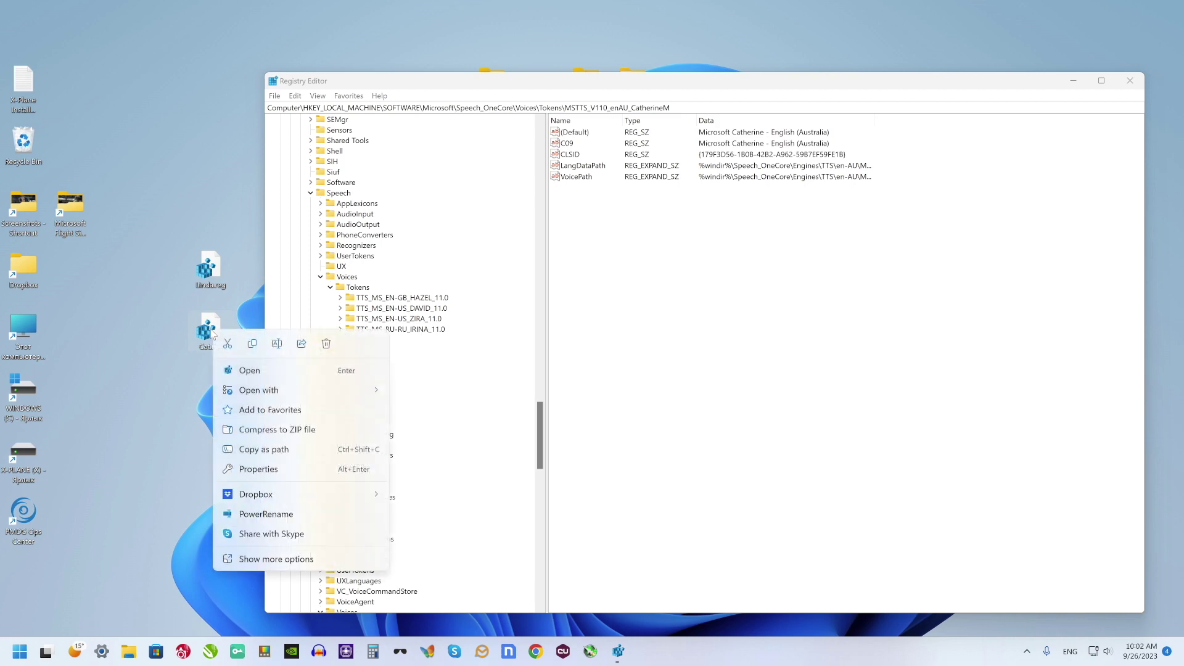
{"action": "mouse_move", "coordinate": [293, 387]}
{"action": "left_click", "coordinate": [435, 395]}
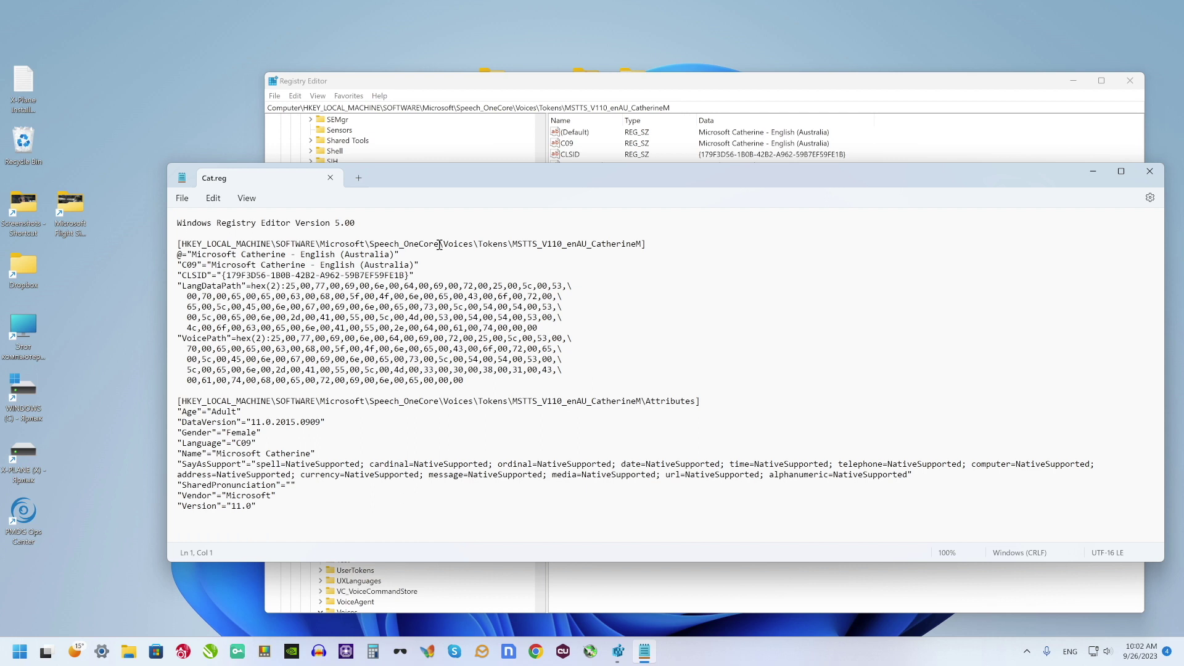
- Remove '_OneCore' from both HKEY path lines, then save and close Cat.reg
{"action": "left_click_drag", "start_coordinate": [439, 244], "coordinate": [403, 243]}
{"action": "key", "text": "Delete"}
{"action": "left_click_drag", "start_coordinate": [440, 403], "coordinate": [399, 403]}
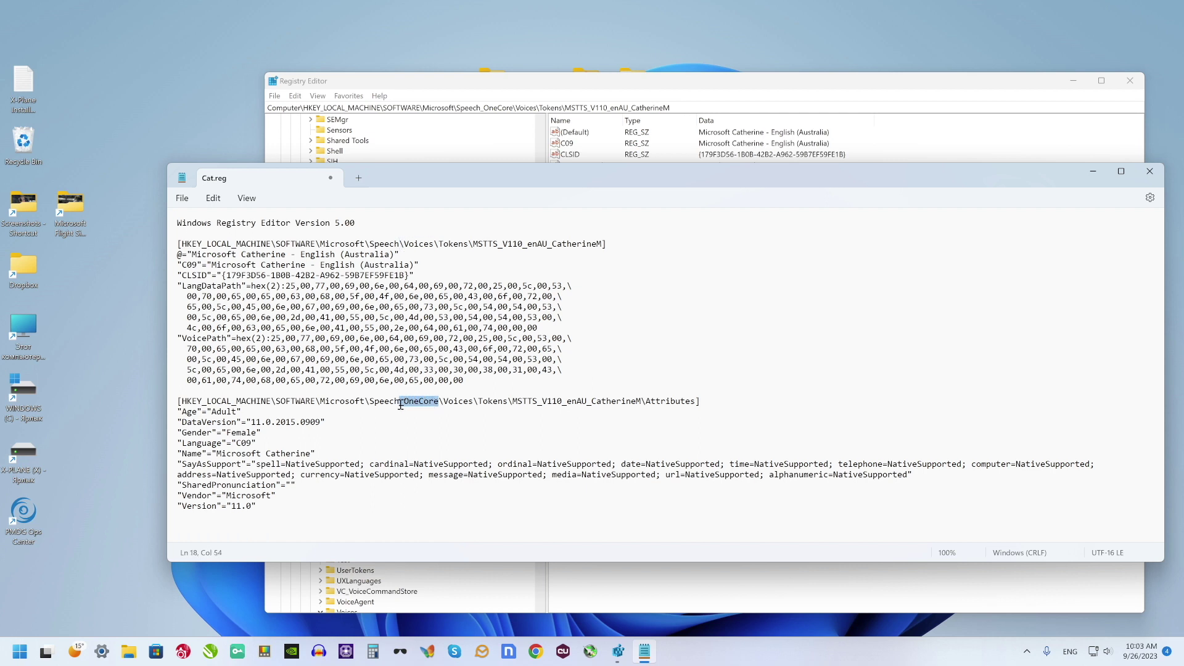
{"action": "key", "text": "Delete"}
{"action": "left_click", "coordinate": [182, 198]}
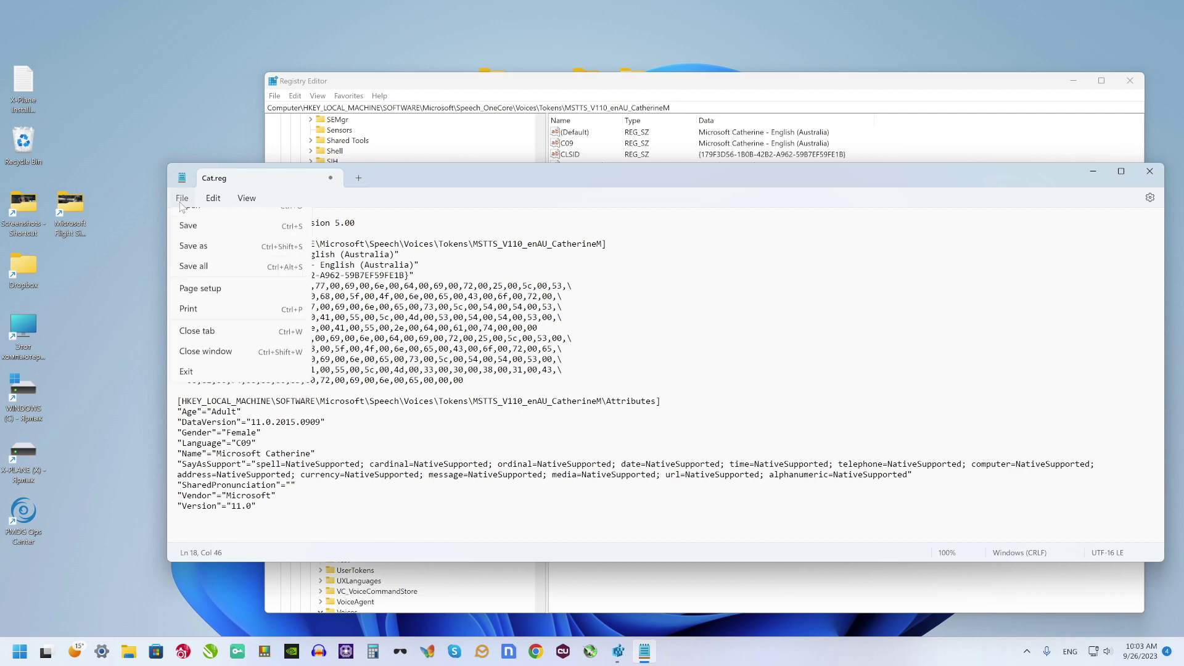
{"action": "left_click", "coordinate": [196, 281]}
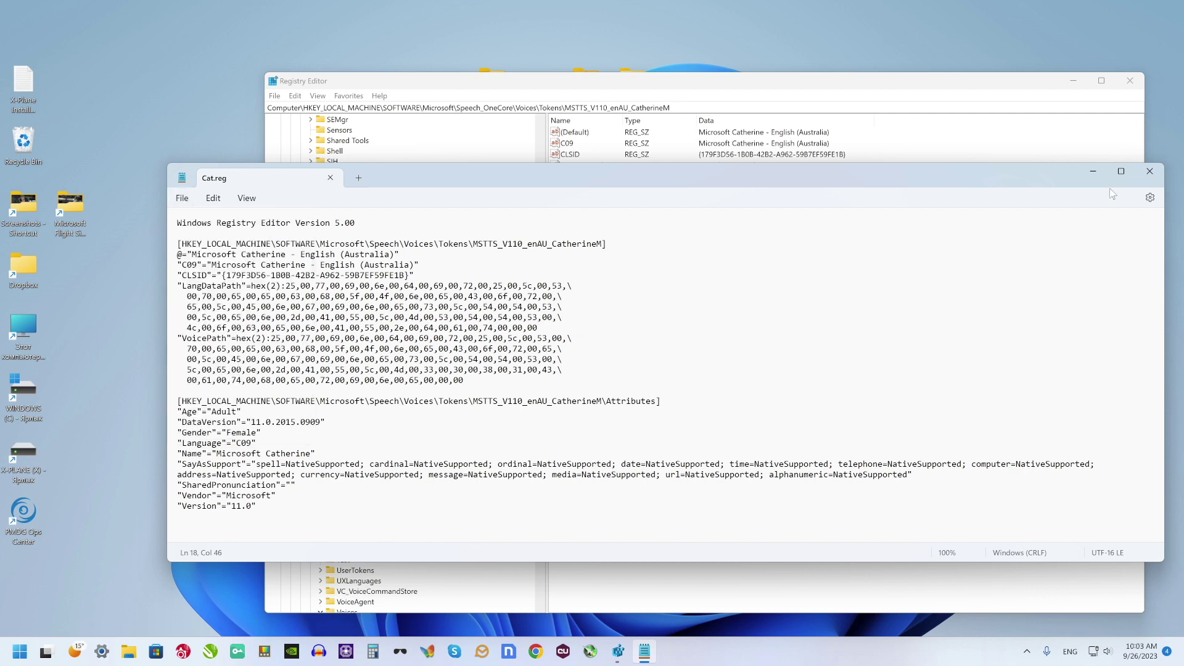
{"action": "left_click", "coordinate": [1150, 171]}
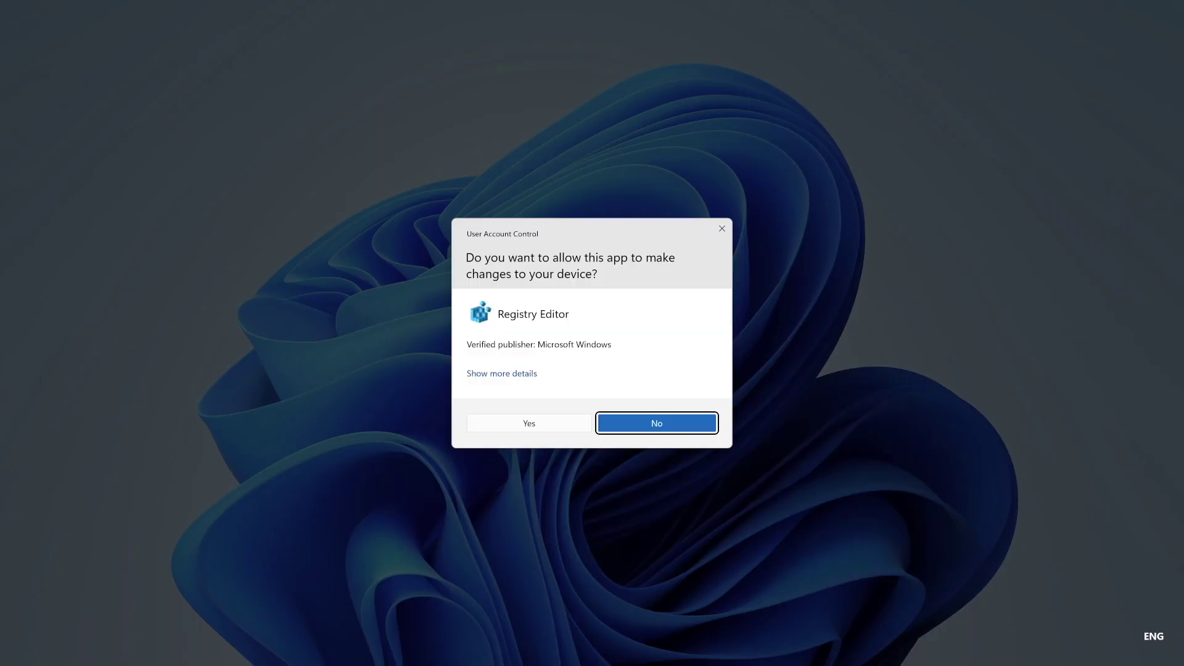
- Merge Linda.reg into the registry, approving UAC and confirming the import
{"action": "left_click", "coordinate": [529, 423]}
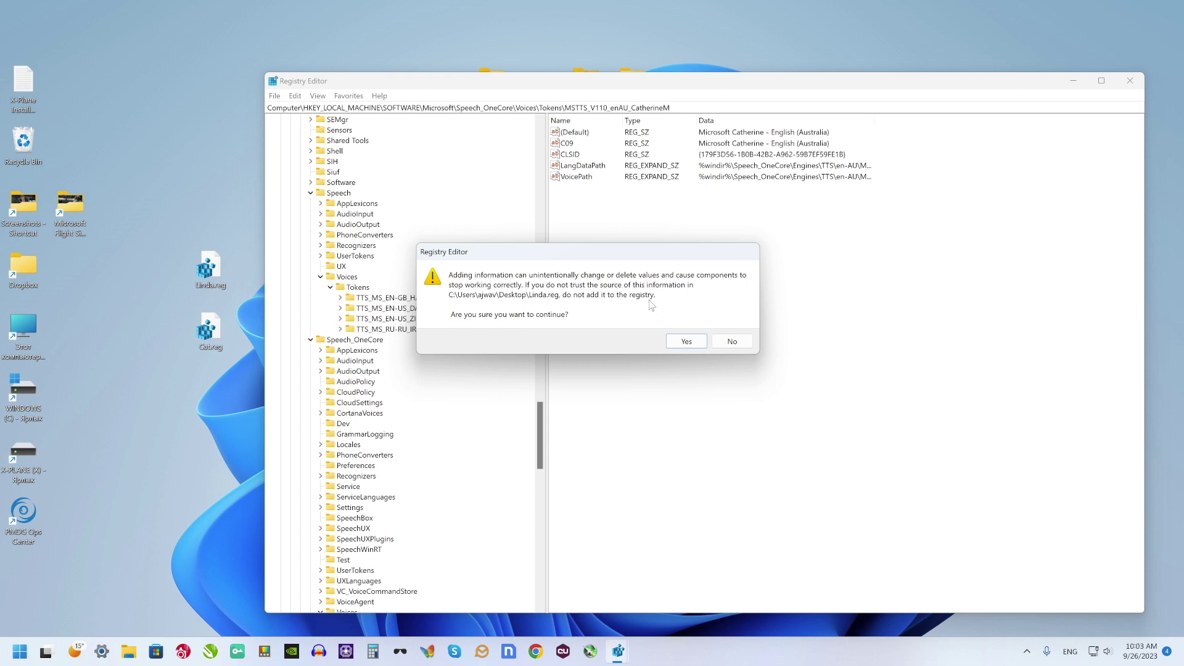
{"action": "left_click", "coordinate": [699, 343]}
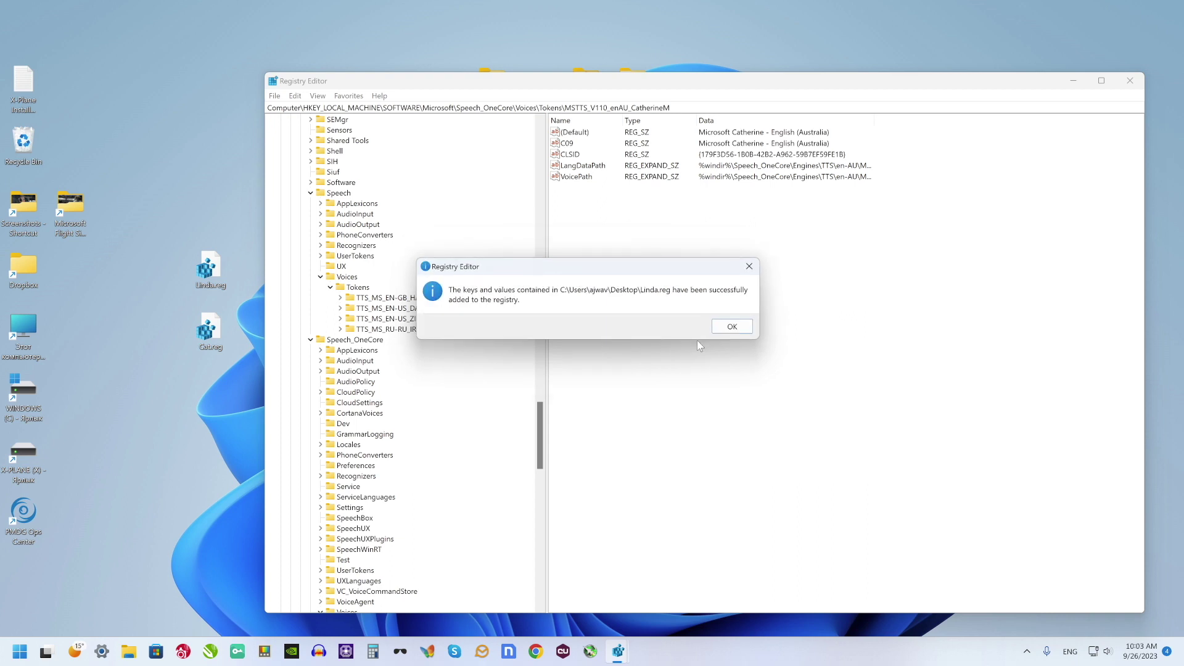
{"action": "left_click", "coordinate": [736, 331]}
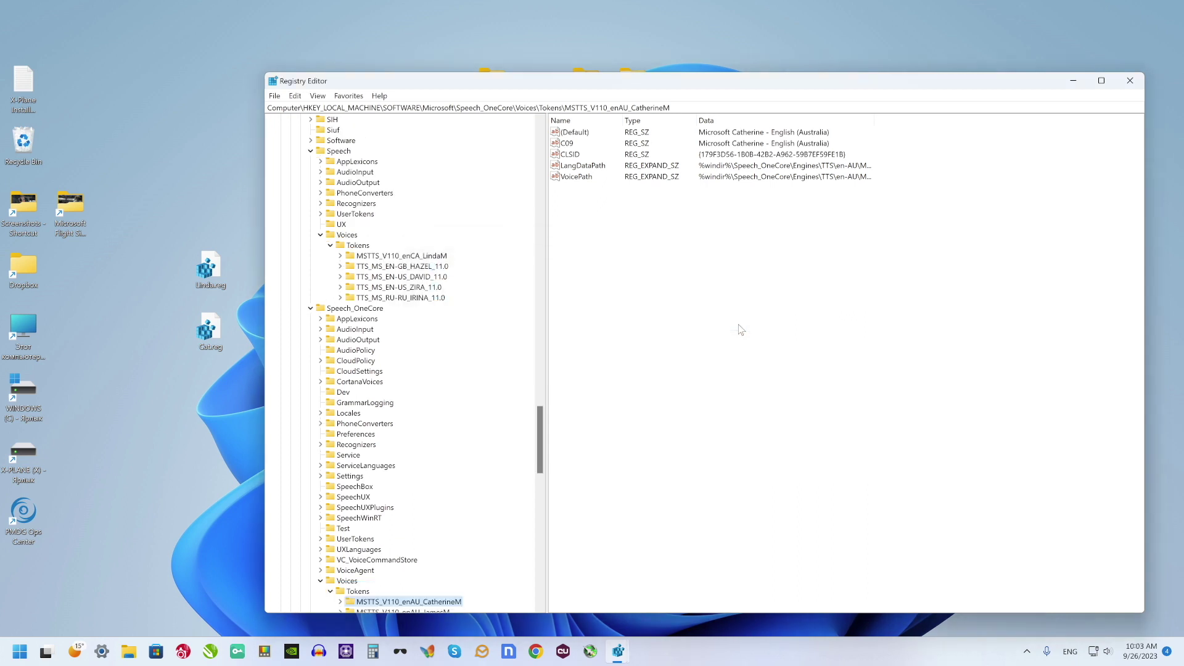
- Merge Cat.reg into the registry, then close Registry Editor
{"action": "double_click", "coordinate": [208, 328]}
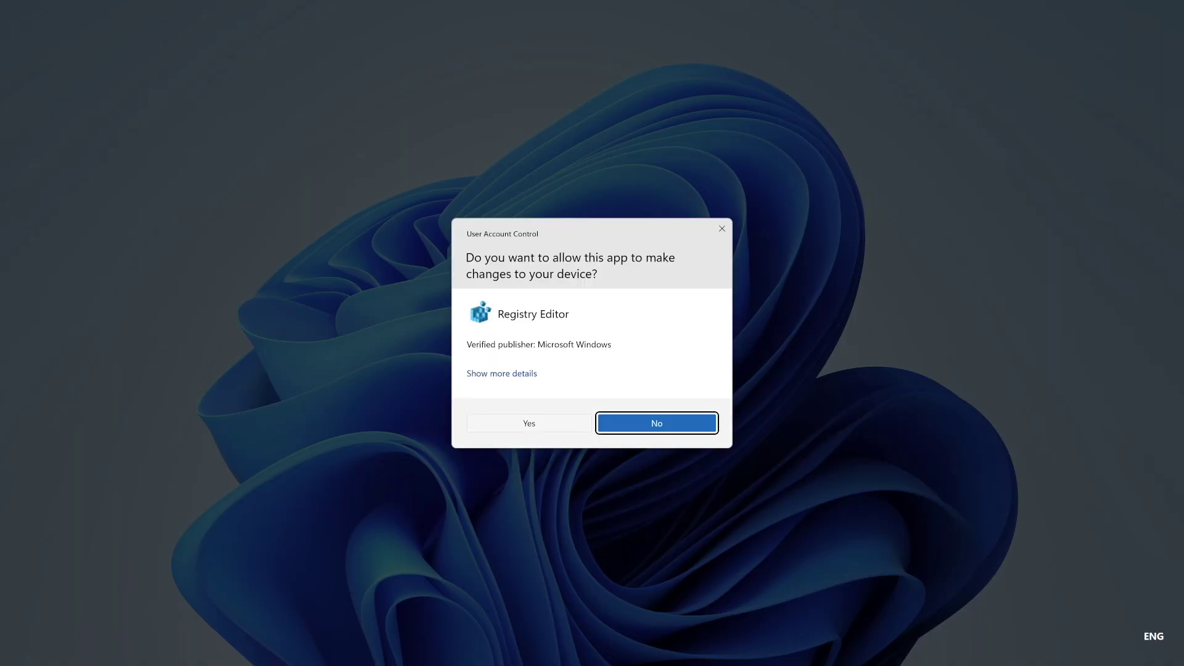
{"action": "left_click", "coordinate": [545, 427]}
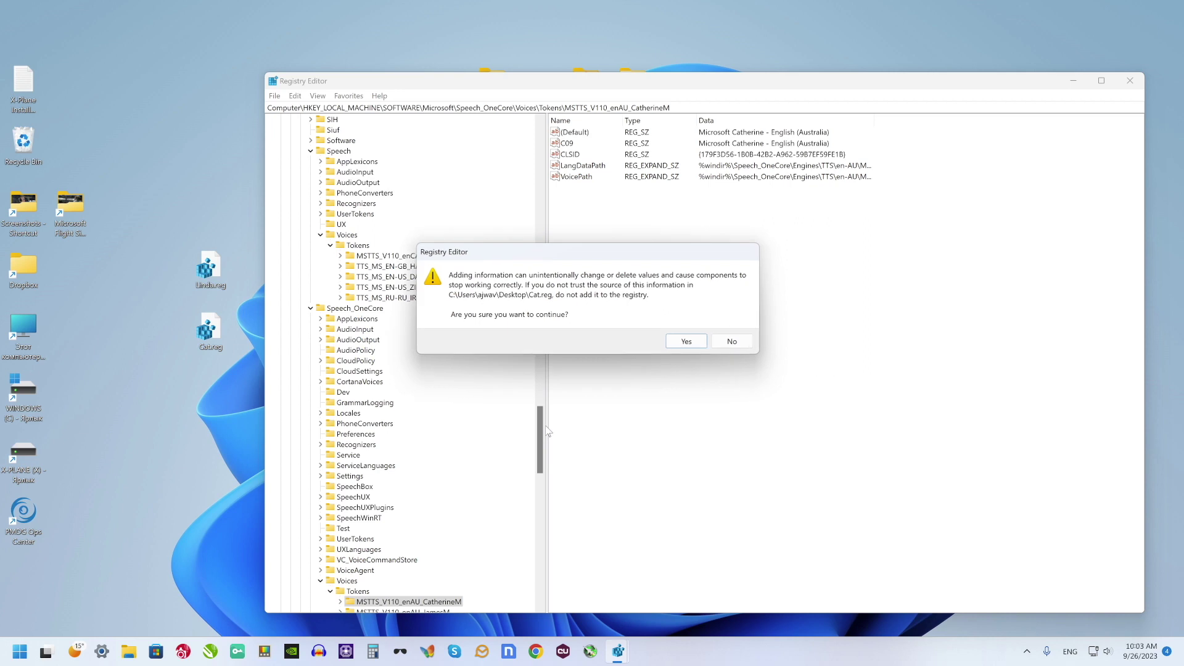
{"action": "left_click", "coordinate": [684, 343]}
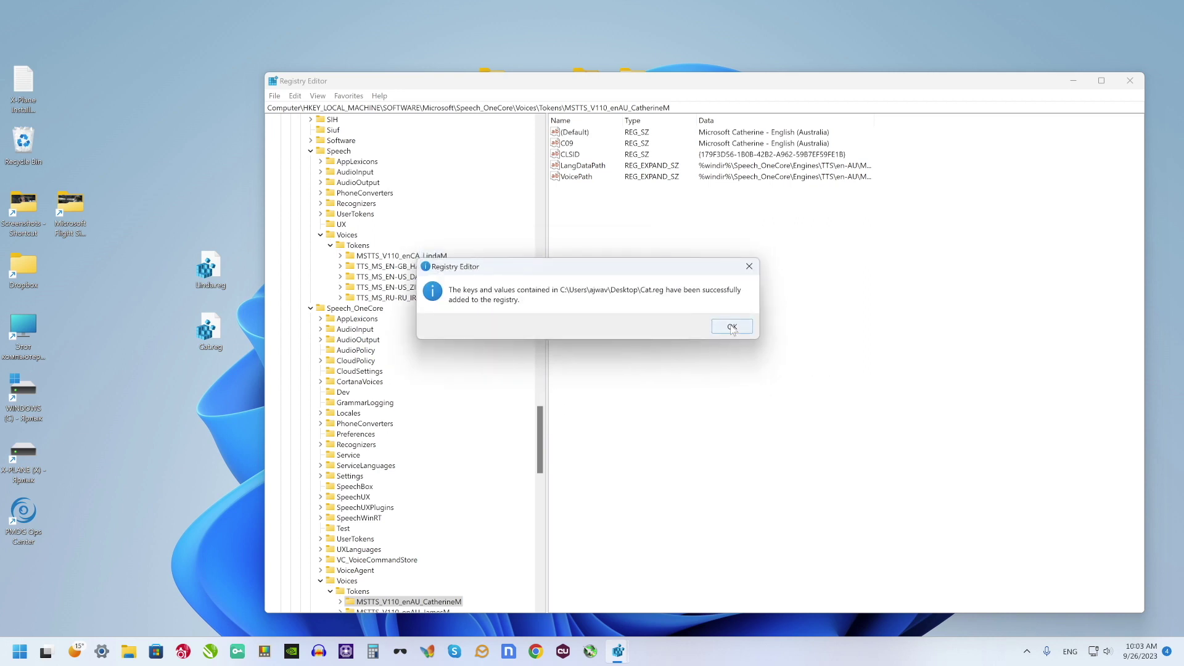
{"action": "left_click", "coordinate": [732, 326]}
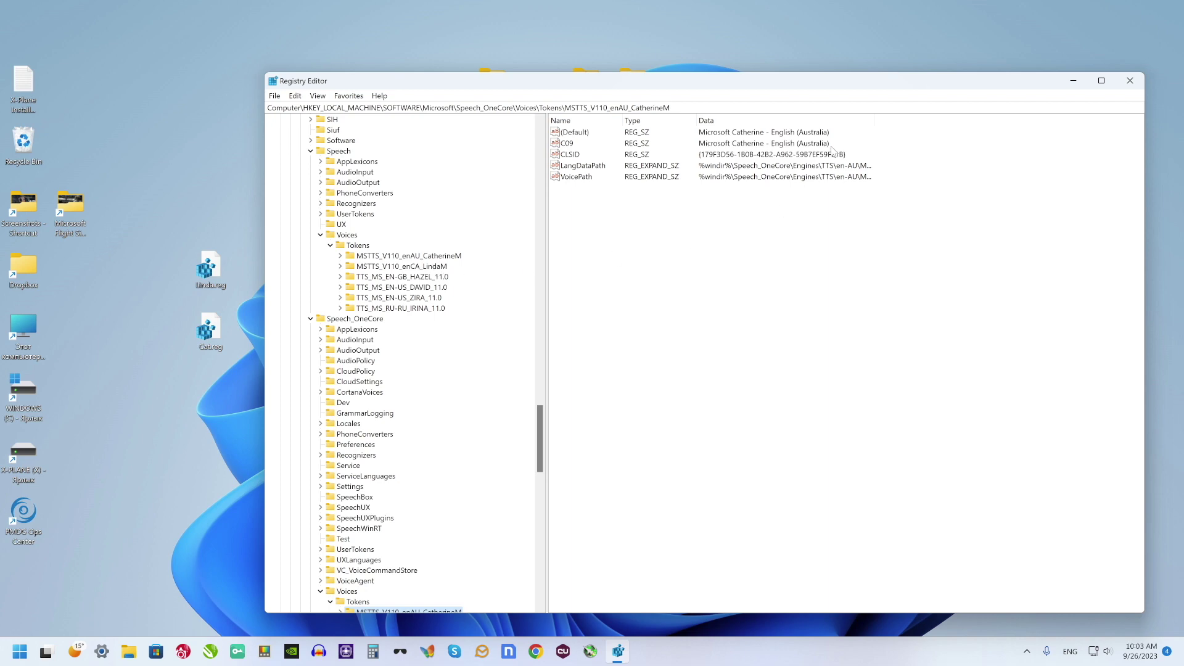
{"action": "left_click", "coordinate": [1130, 82]}
{"action": "left_click_drag", "start_coordinate": [243, 389], "coordinate": [212, 267]}
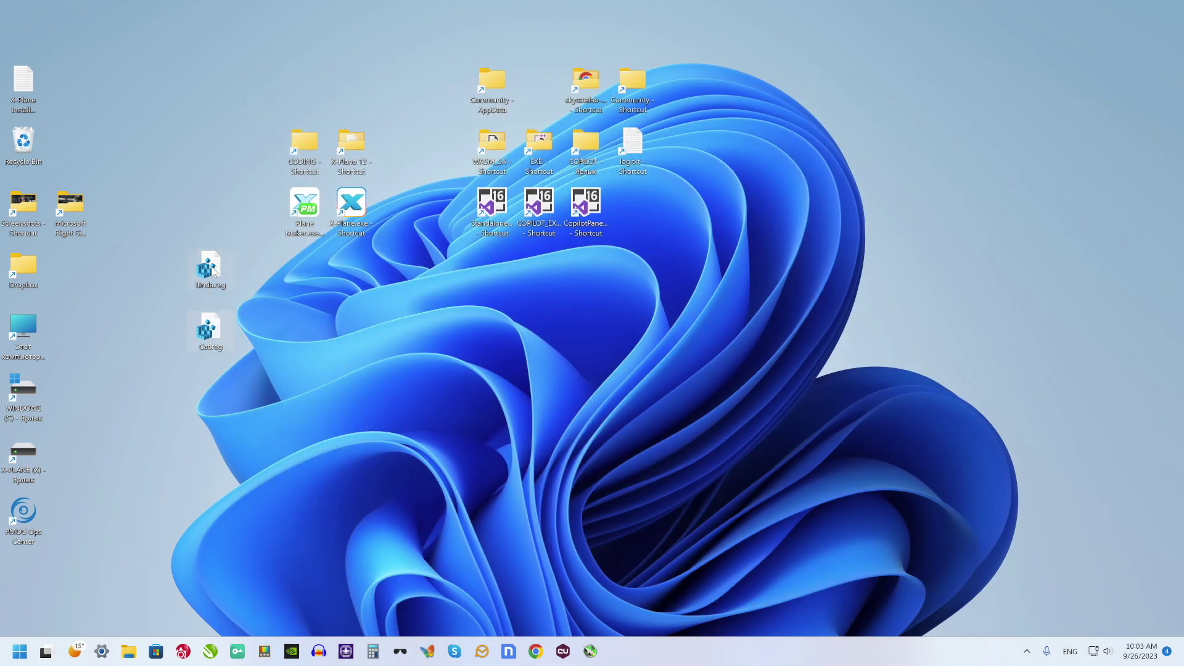
- Delete the Linda and Cat .reg files, then open voicelist.txt from Community > skycatslab-copilot > data
{"action": "right_click", "coordinate": [213, 268]}
{"action": "left_click", "coordinate": [327, 282]}
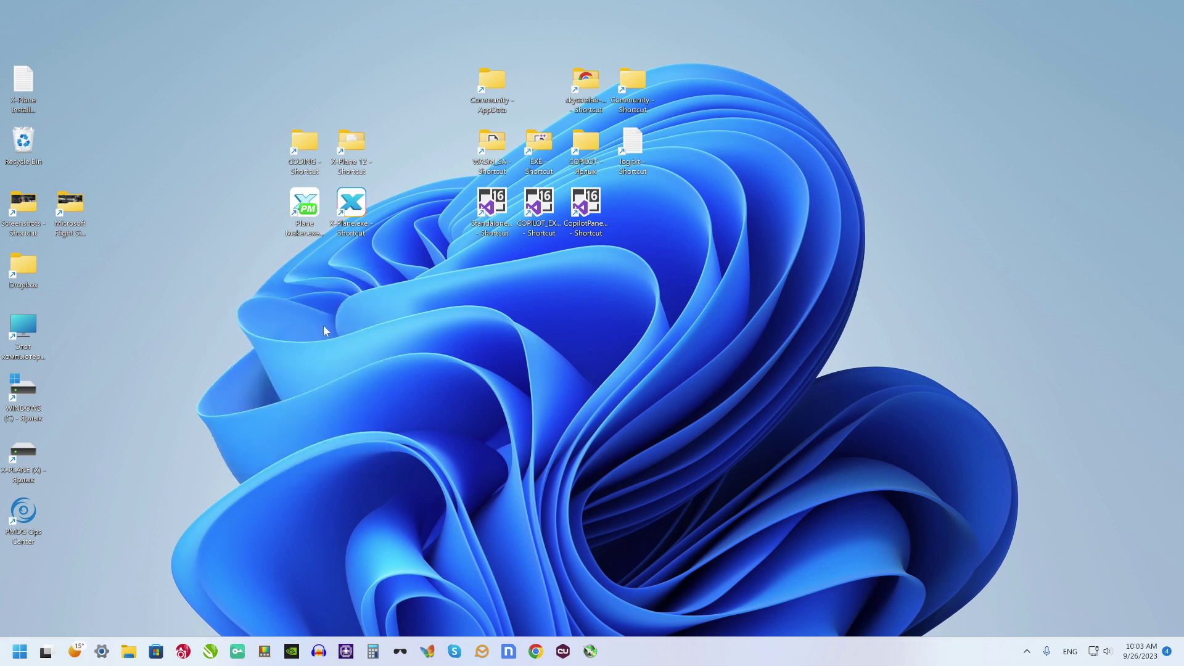
{"action": "double_click", "coordinate": [632, 84]}
{"action": "double_click", "coordinate": [552, 188]}
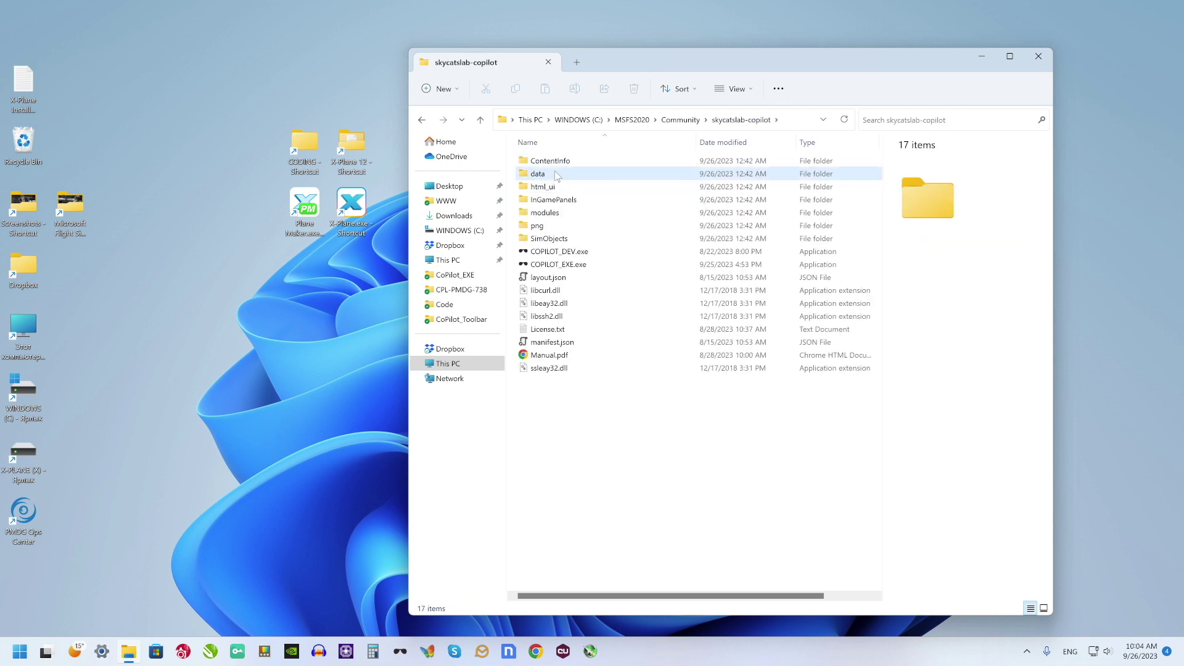
{"action": "double_click", "coordinate": [561, 174]}
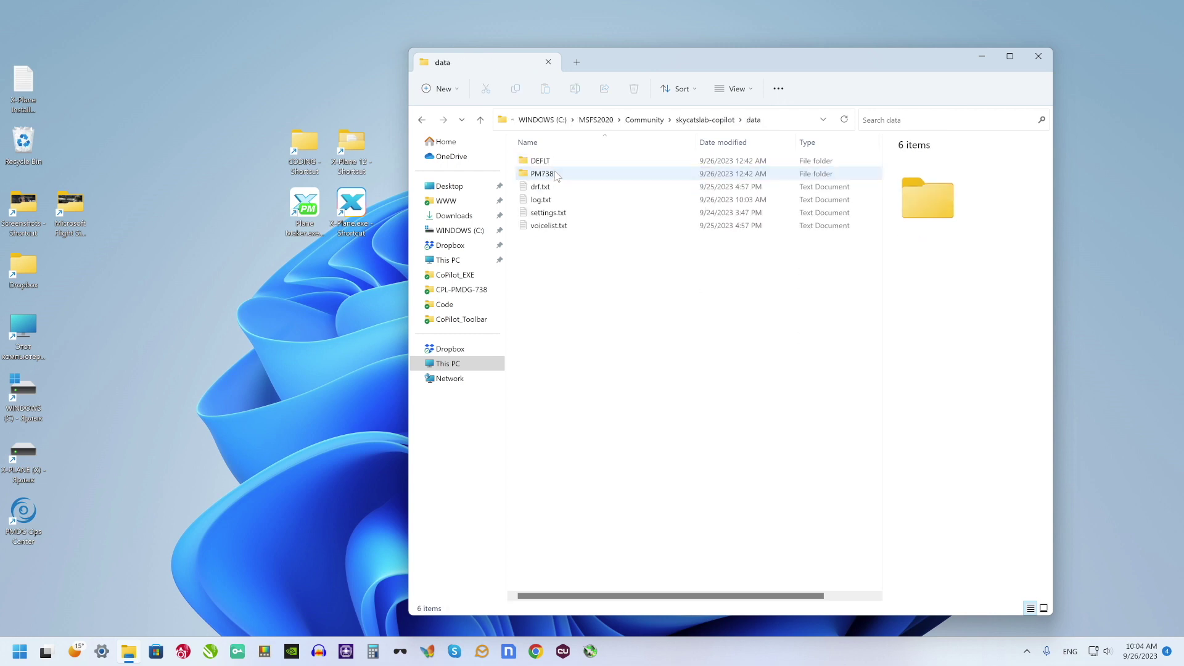
{"action": "double_click", "coordinate": [549, 226]}
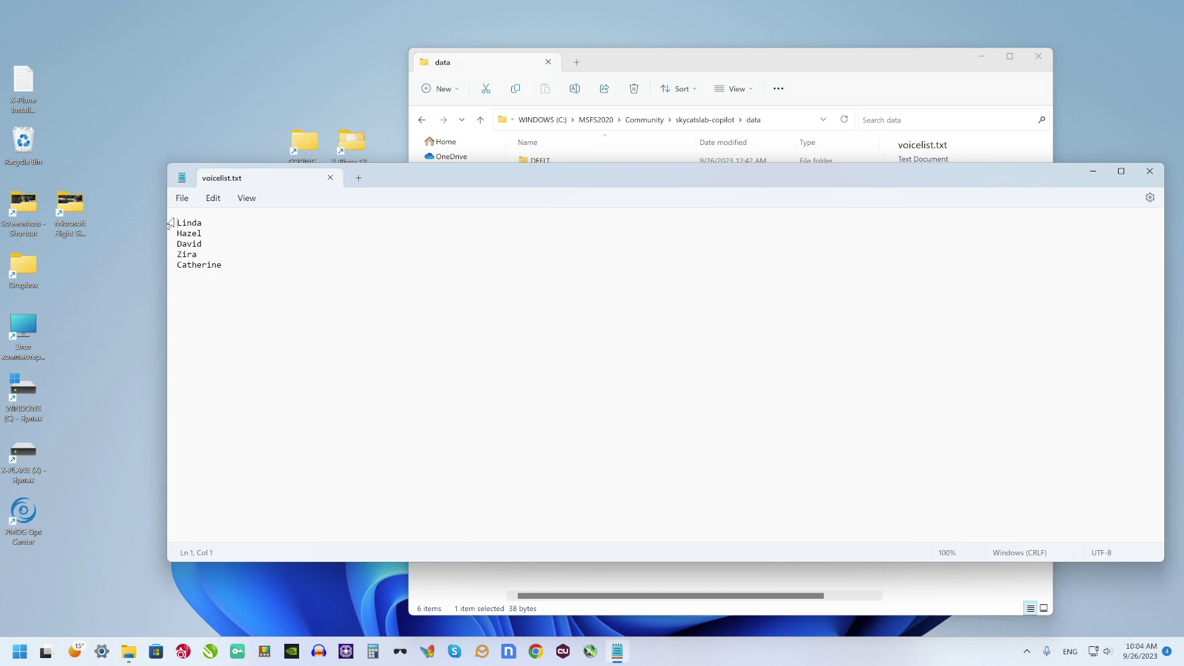
- Highlight the Linda and Catherine entries in voicelist.txt, then close Notepad without changes
{"action": "left_click_drag", "start_coordinate": [174, 223], "coordinate": [203, 223]}
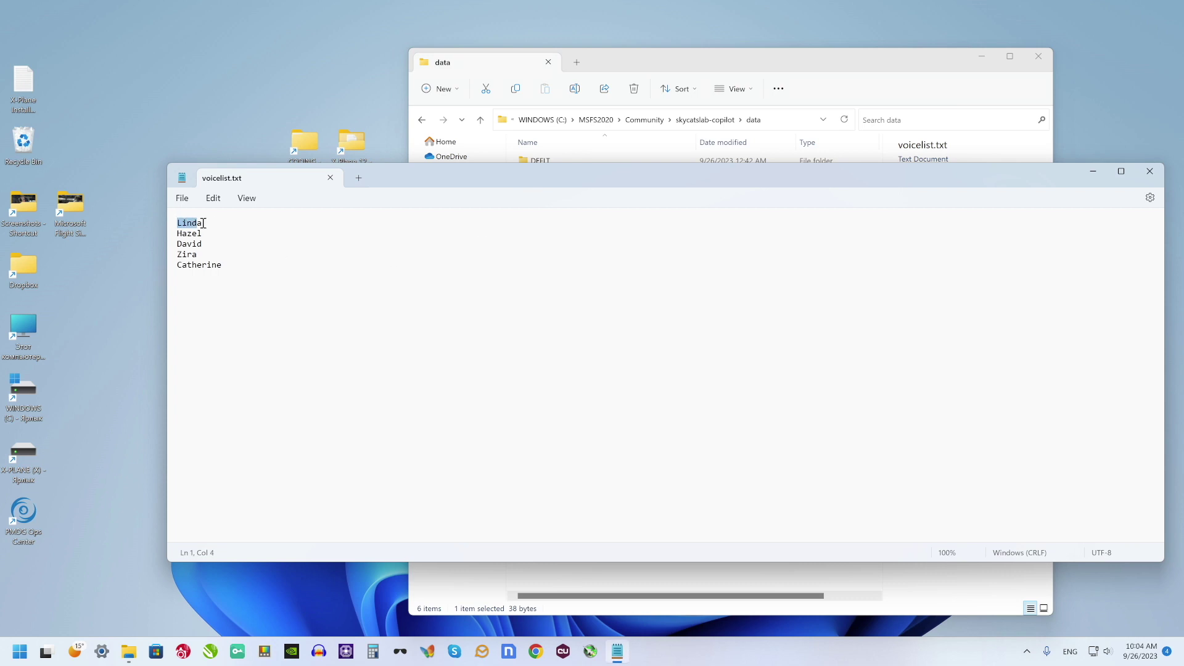
{"action": "triple_click", "coordinate": [179, 267]}
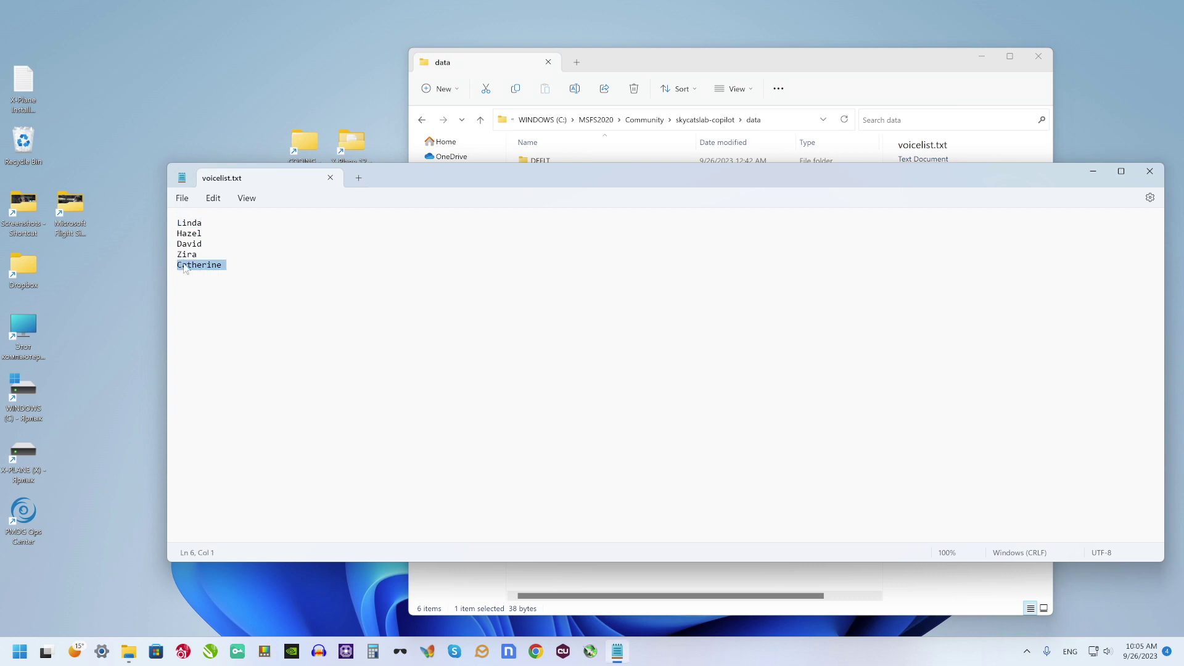
{"action": "left_click", "coordinate": [1151, 175]}
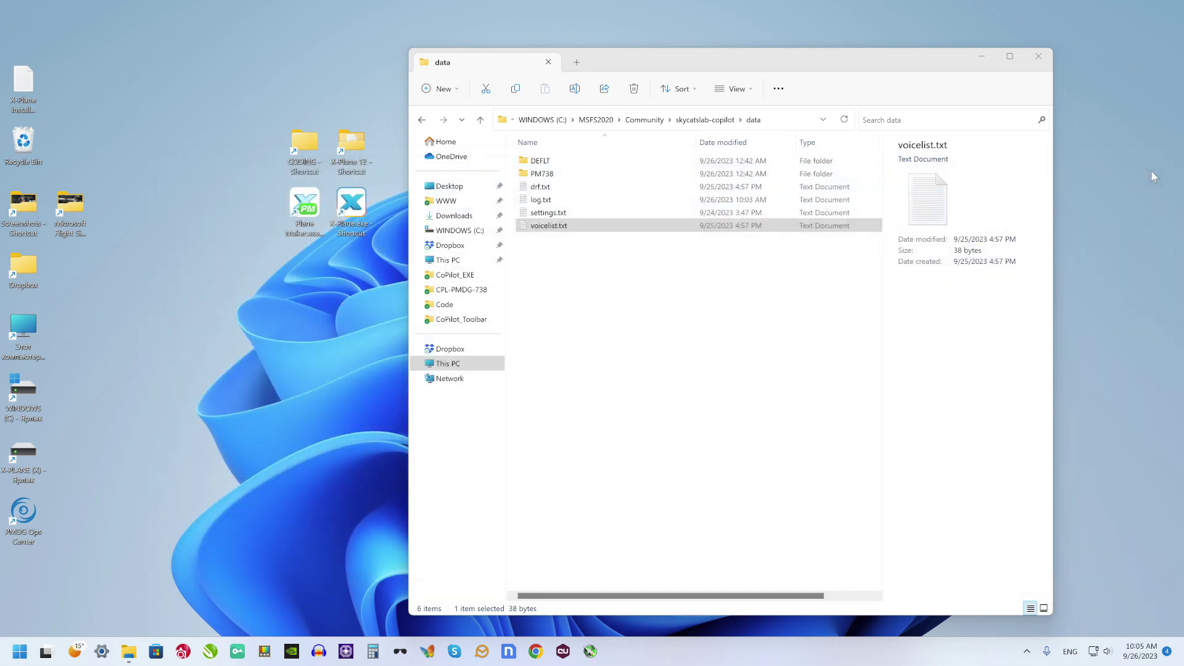